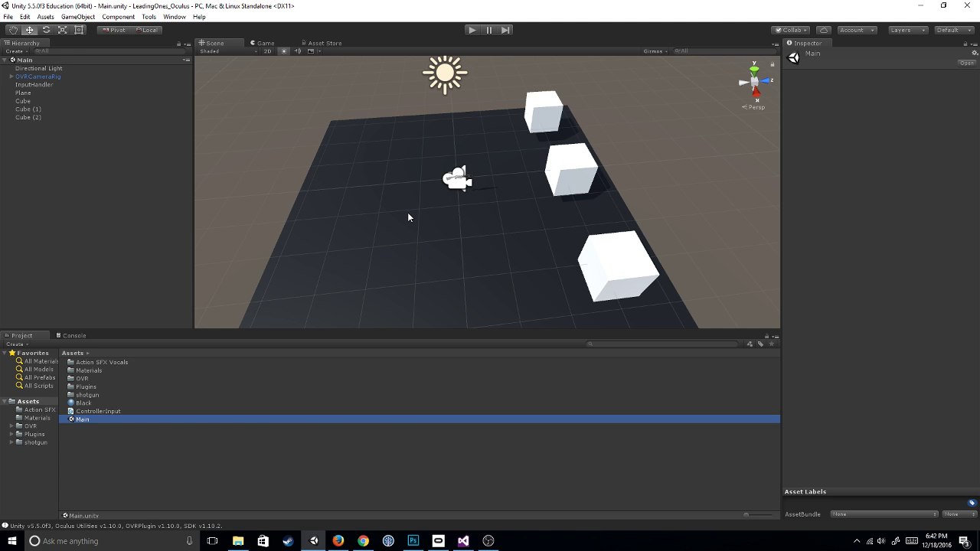
Run the Main scene in play mode to preview the shotgun in the game view, and stop it.
left_click(471, 30)
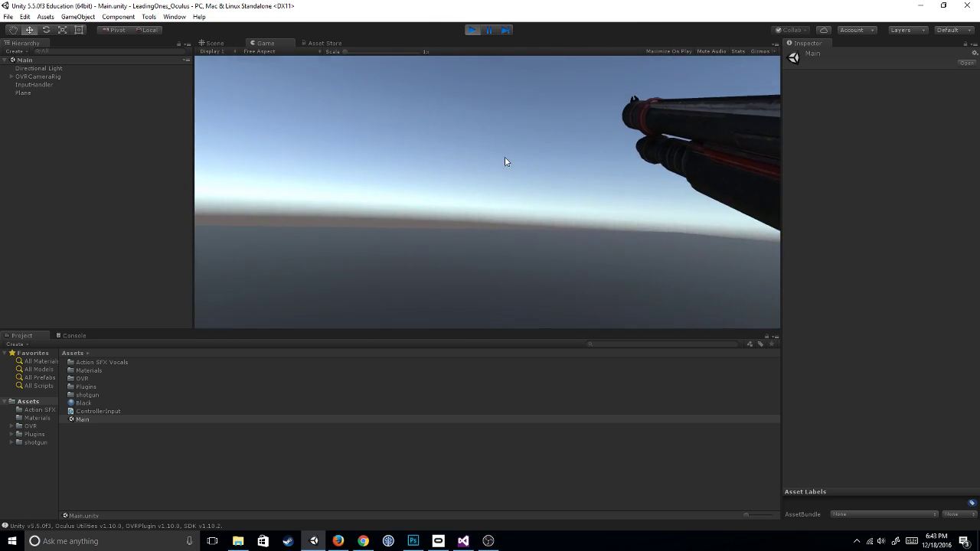
left_click(471, 30)
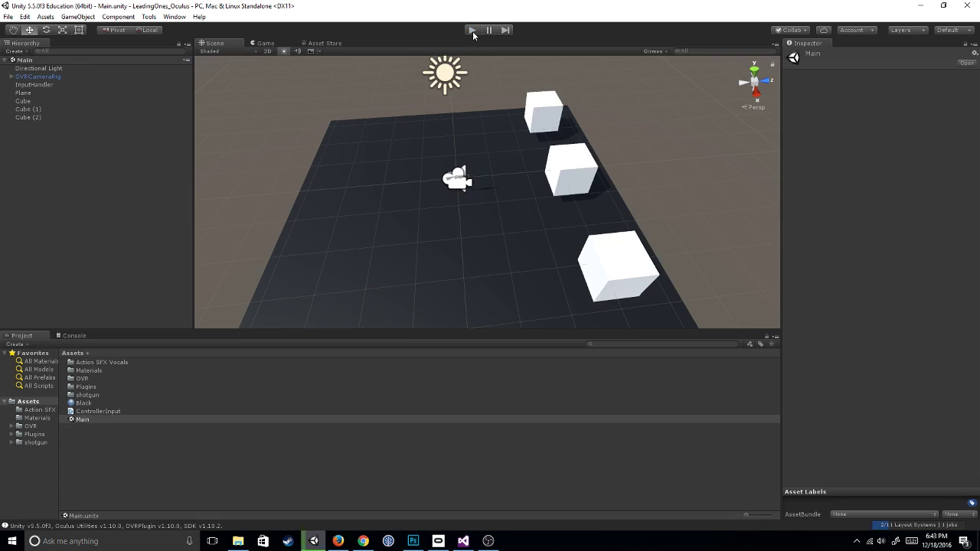
Create a new scene and save it in the Assets folder as Play.
left_click(108, 445)
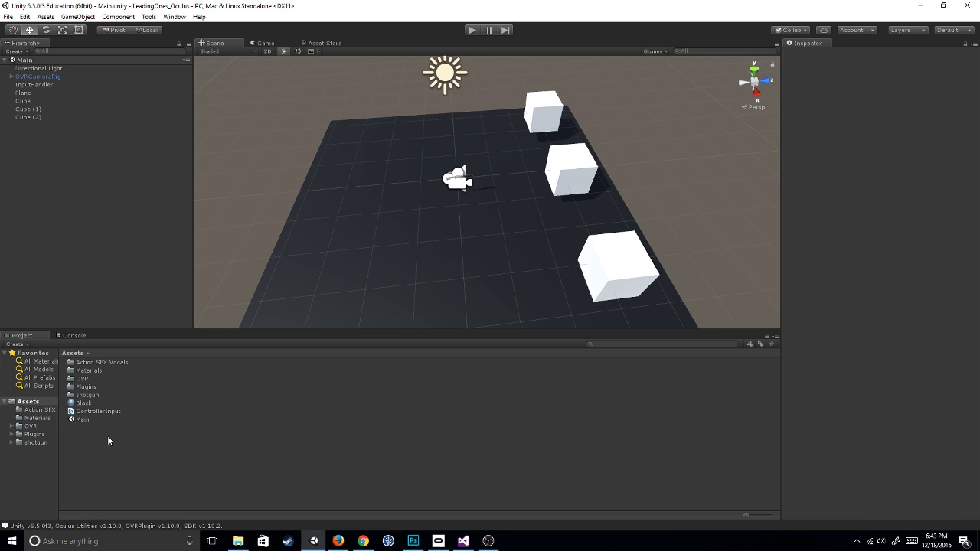
key("ctrl+n")
key("ctrl+s")
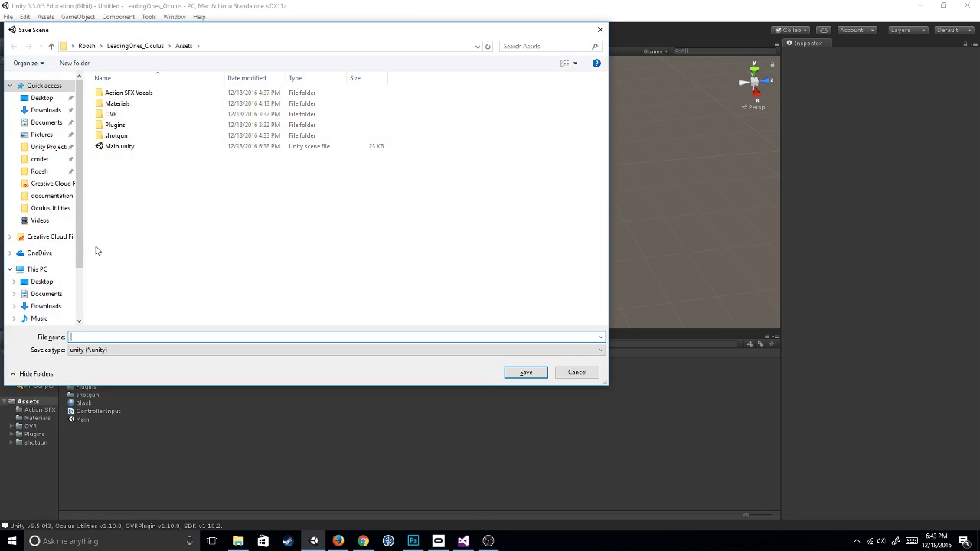
type("Play")
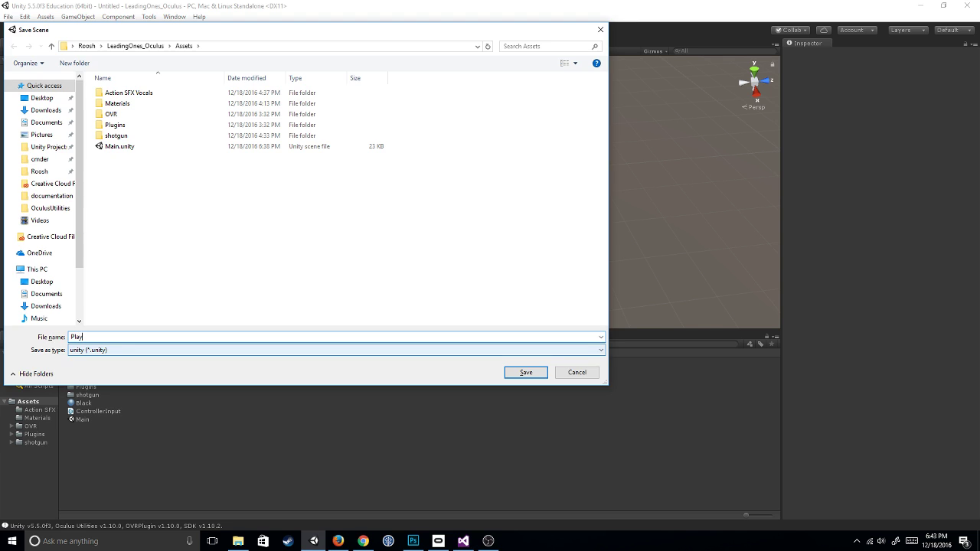
key("Return")
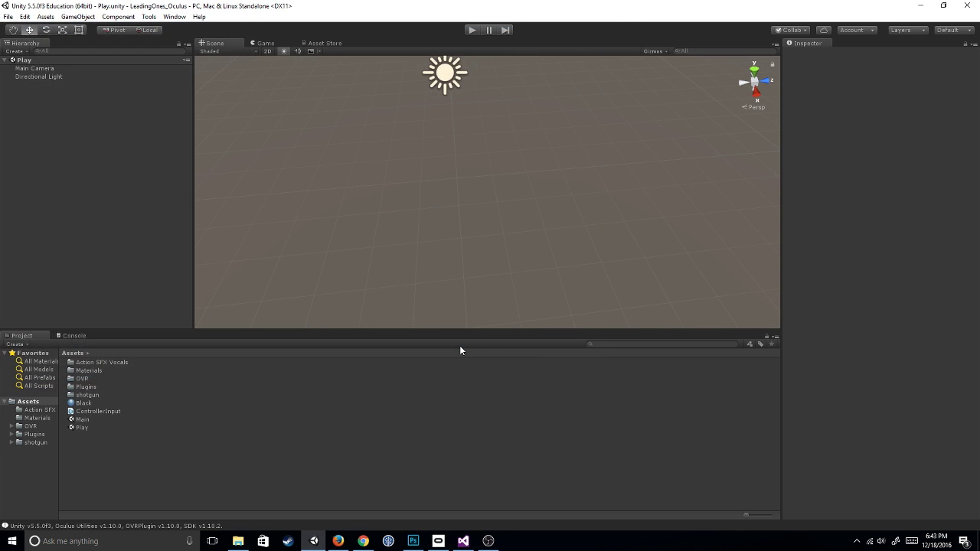
Delete the Main Camera from the Play scene and save the scene.
left_click(72, 68)
key("Delete")
key("ctrl+s")
scroll(434, 194, "down", 2)
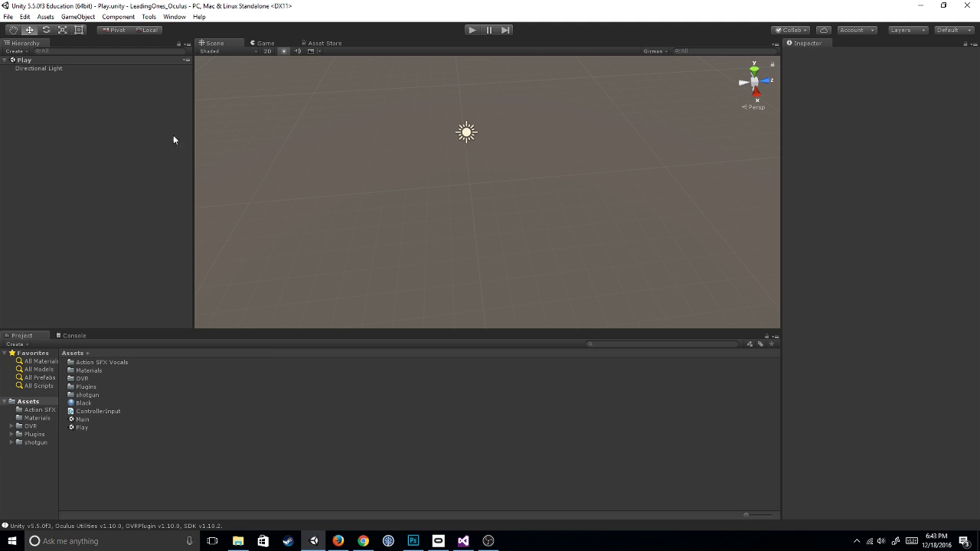
Check the OVR asset folder, switch to Chrome, and open the Oculus Utilities for Unity 5 download details, accepting the terms.
left_click(32, 427)
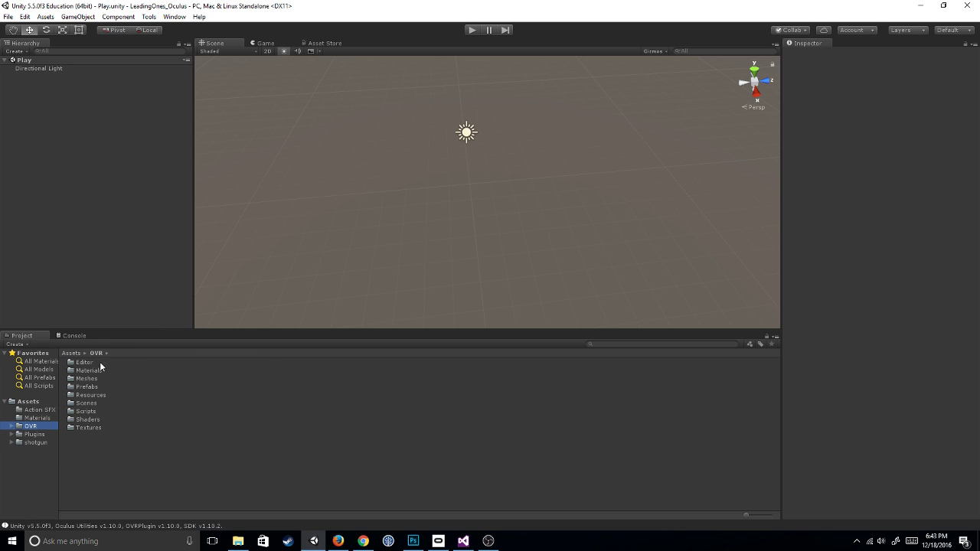
left_click(363, 541)
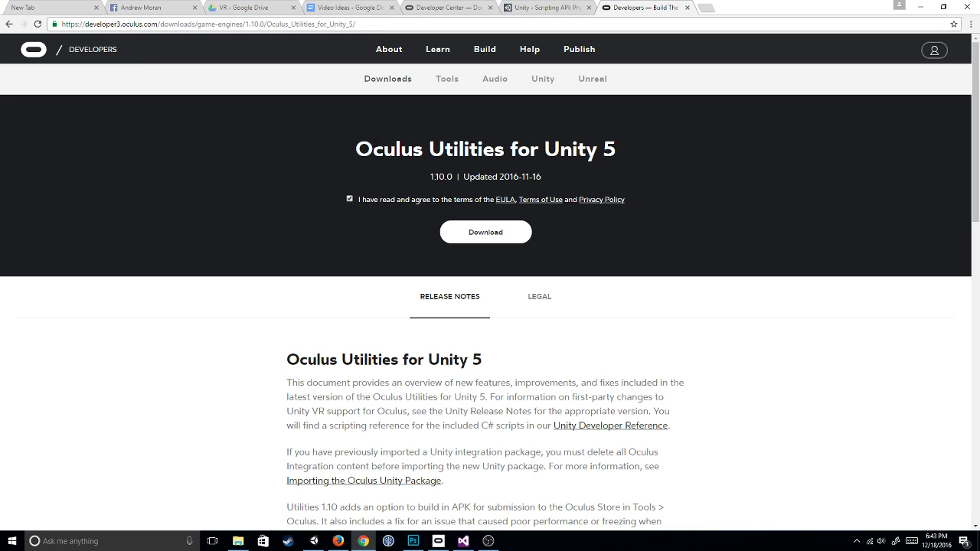
left_click_drag(357, 150, 540, 150)
left_click(540, 150)
left_click(8, 25)
scroll(519, 178, "down", 4)
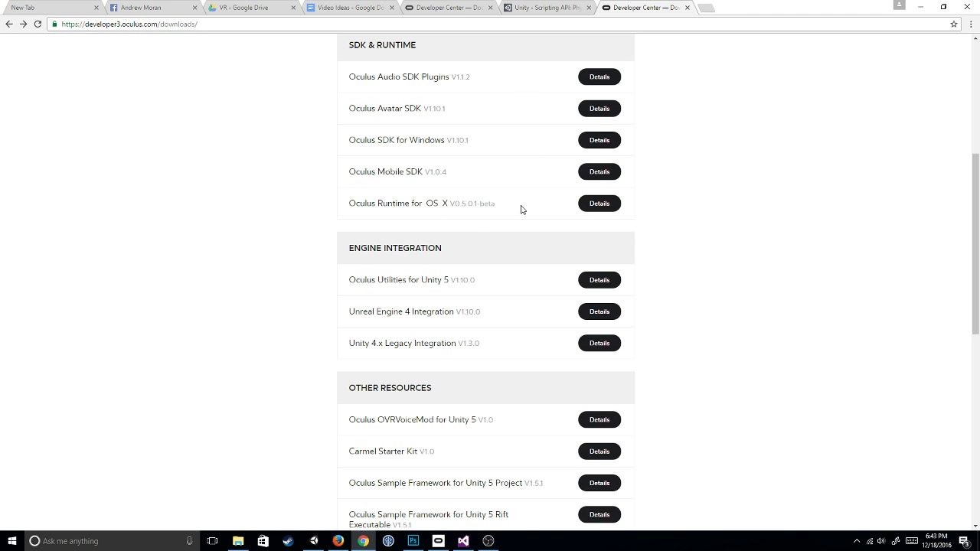
left_click(598, 280)
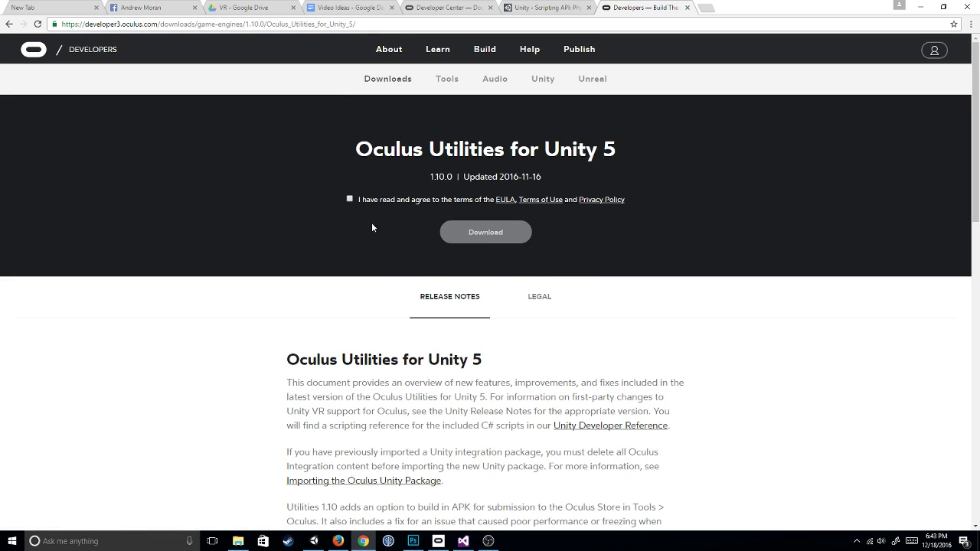
left_click(349, 200)
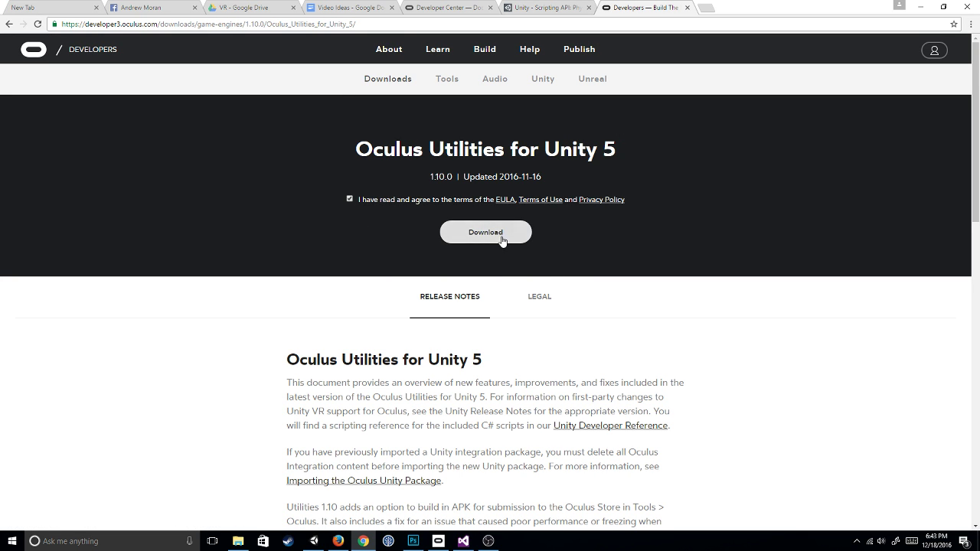
Switch back to Unity and add the OVRCameraRig prefab from the OVR Prefabs folder to the Play scene.
left_click(314, 541)
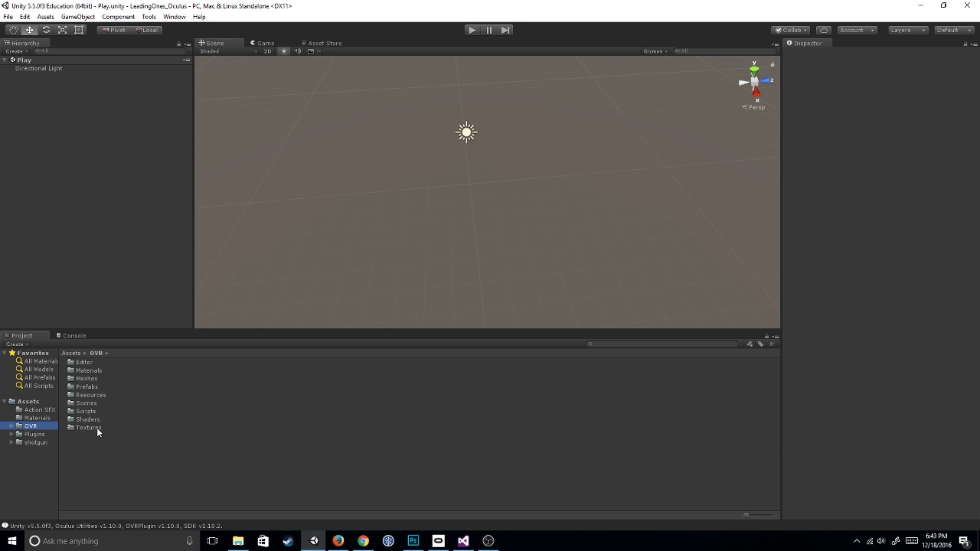
double_click(90, 388)
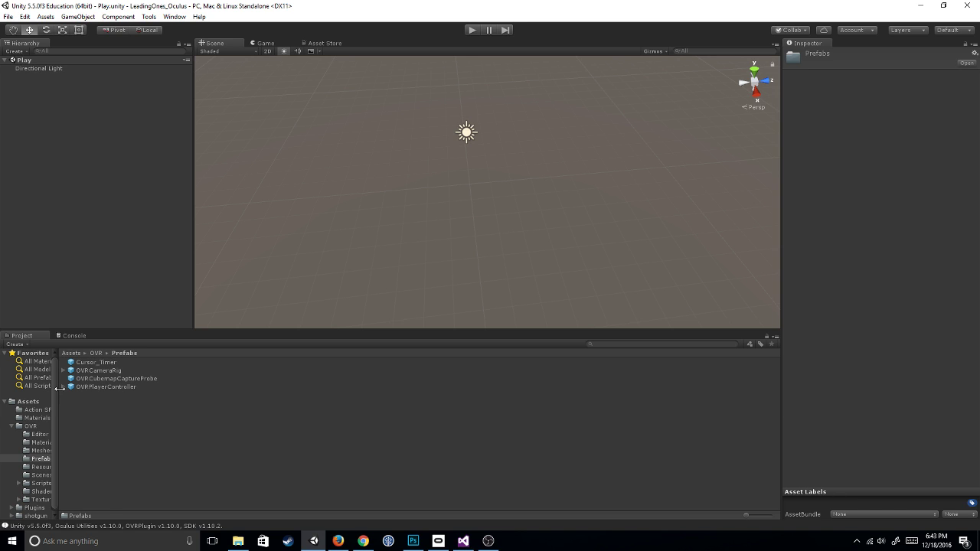
left_click_drag(59, 390, 88, 389)
left_click_drag(145, 371, 122, 179)
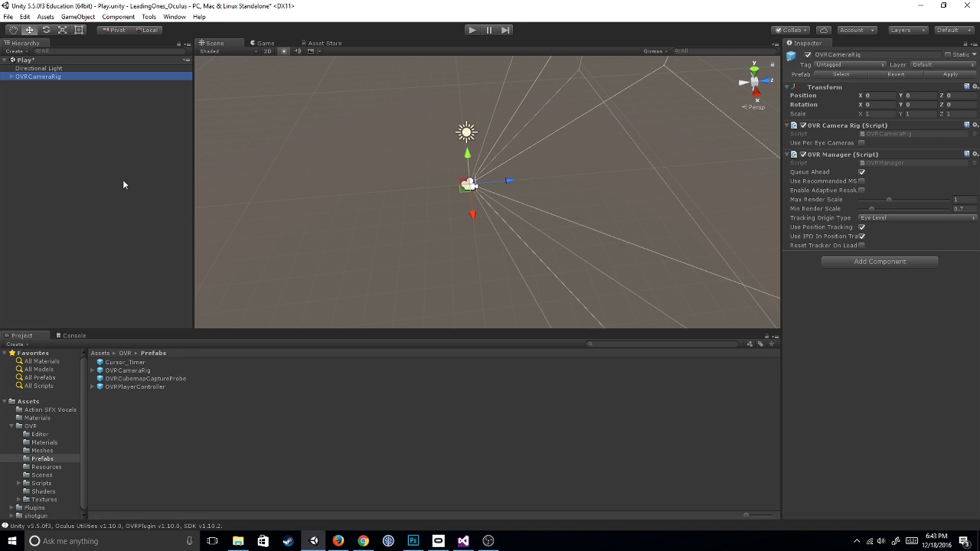
Examine the OVRCameraRig in the scene and the eye, tracker and hand anchors under its TrackingSpace.
double_click(37, 76)
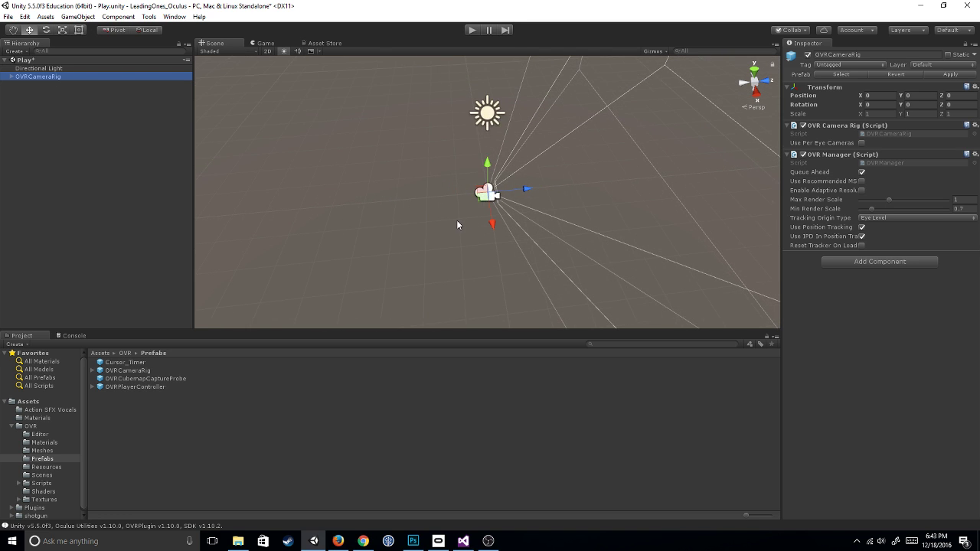
right_click_drag(361, 166, 439, 206)
scroll(439, 206, "down", 3)
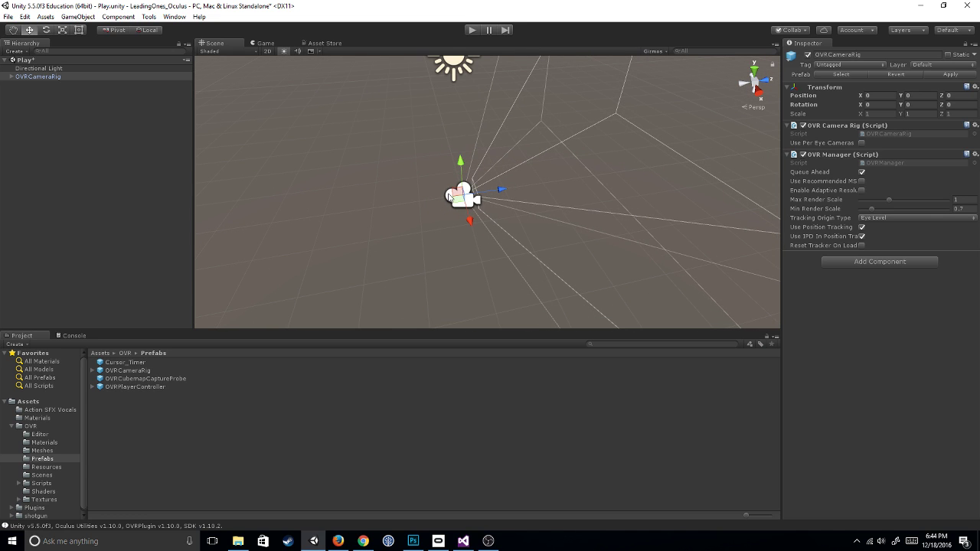
left_click(12, 77)
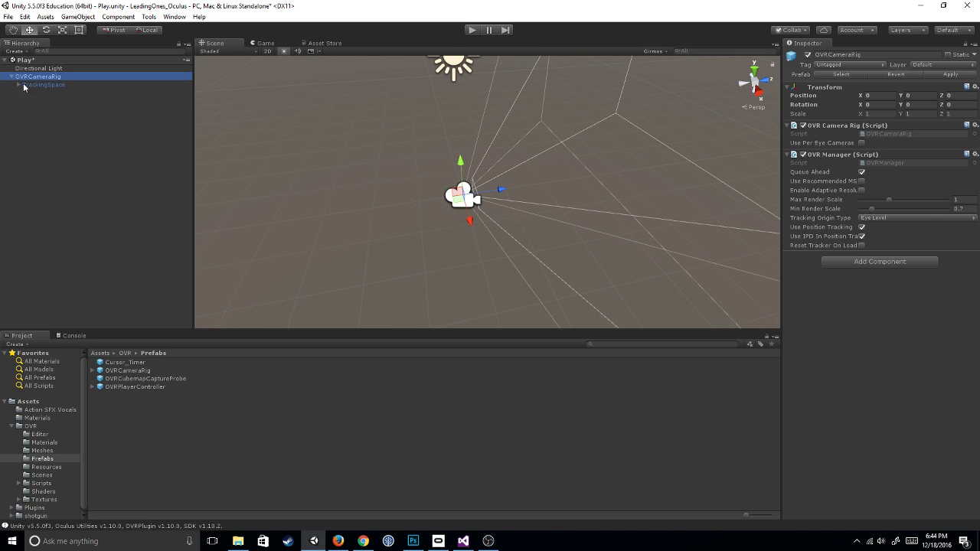
left_click(24, 86)
left_click(18, 85)
left_click(66, 93)
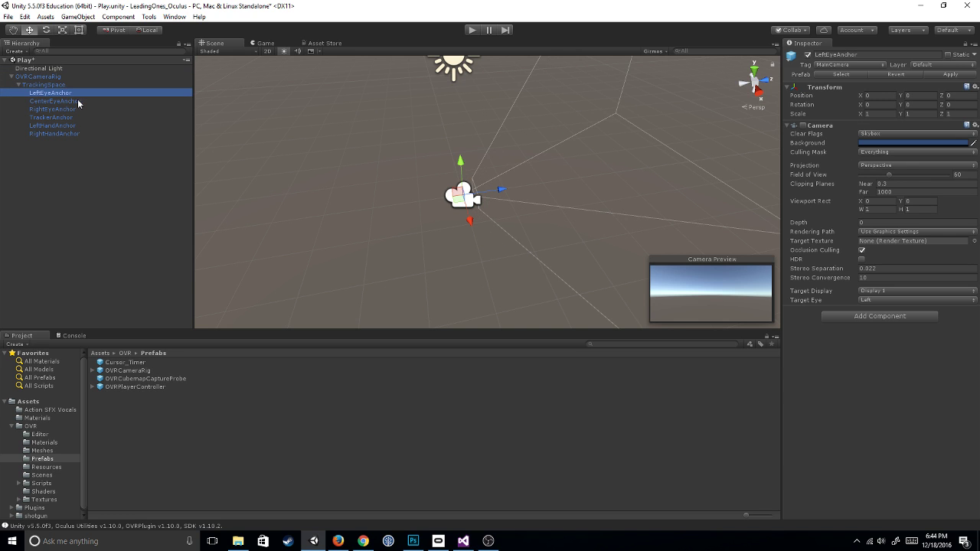
left_click(78, 102)
left_click(79, 109)
left_click(76, 118)
left_click(76, 126)
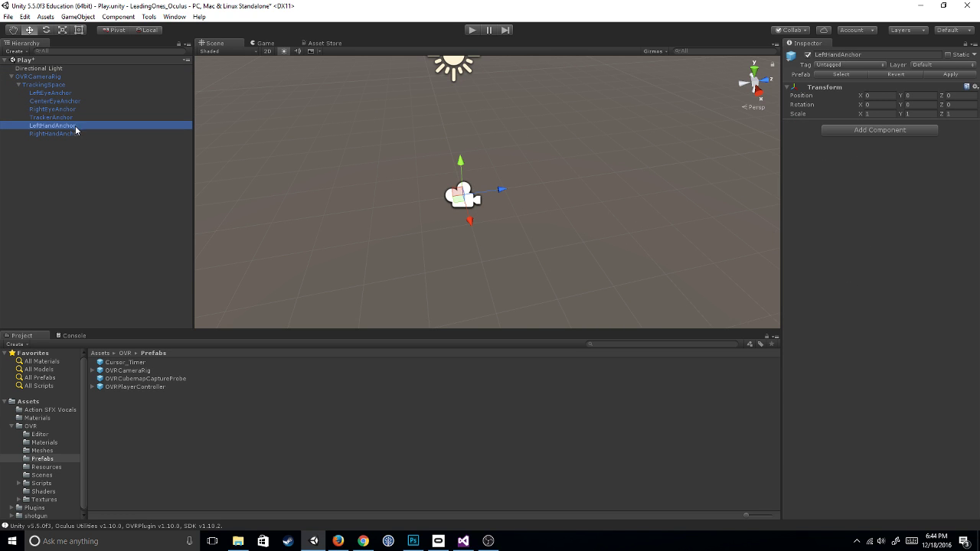
left_click(77, 134)
left_click(83, 169)
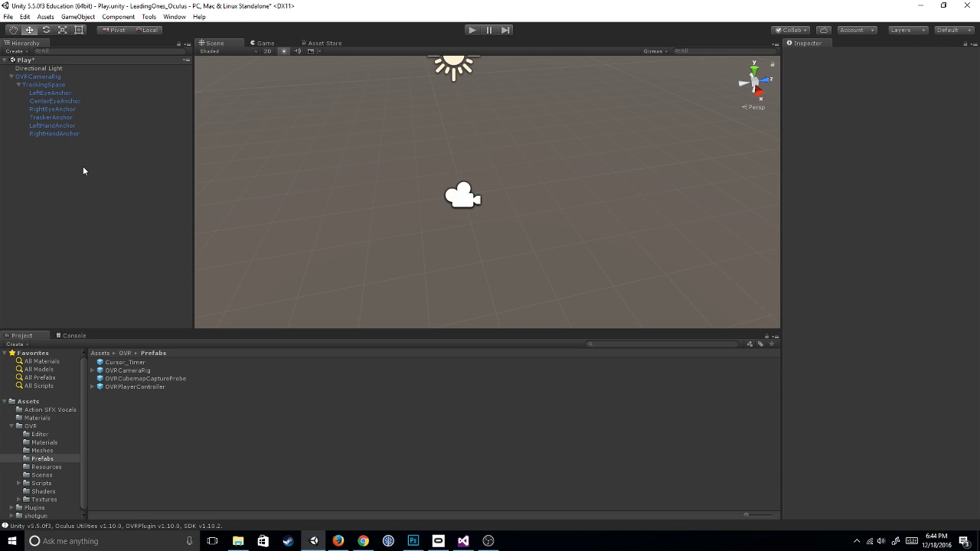
Collapse the OVR folder and look up the Shotgun package among the Asset Store downloads, returning to the scene view.
left_click(14, 426)
left_click(10, 426)
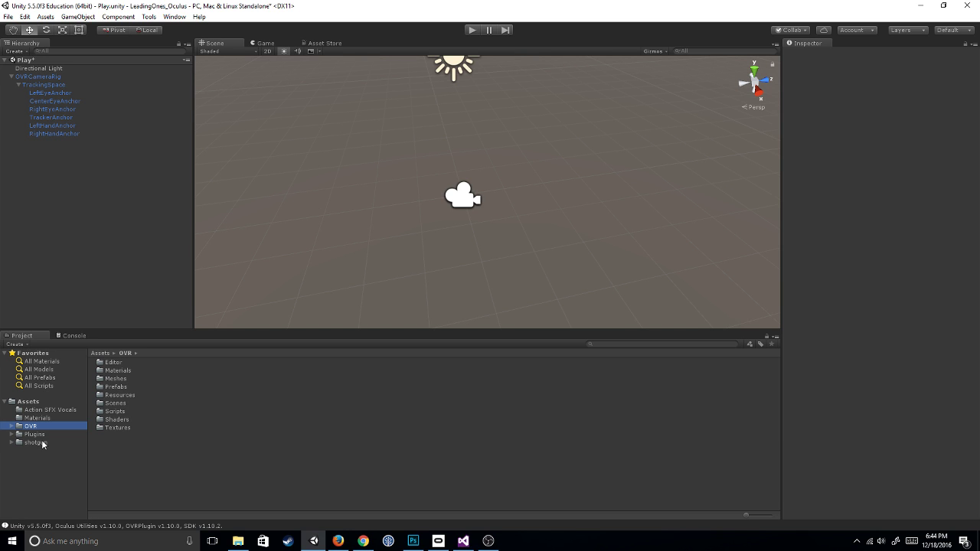
left_click(325, 43)
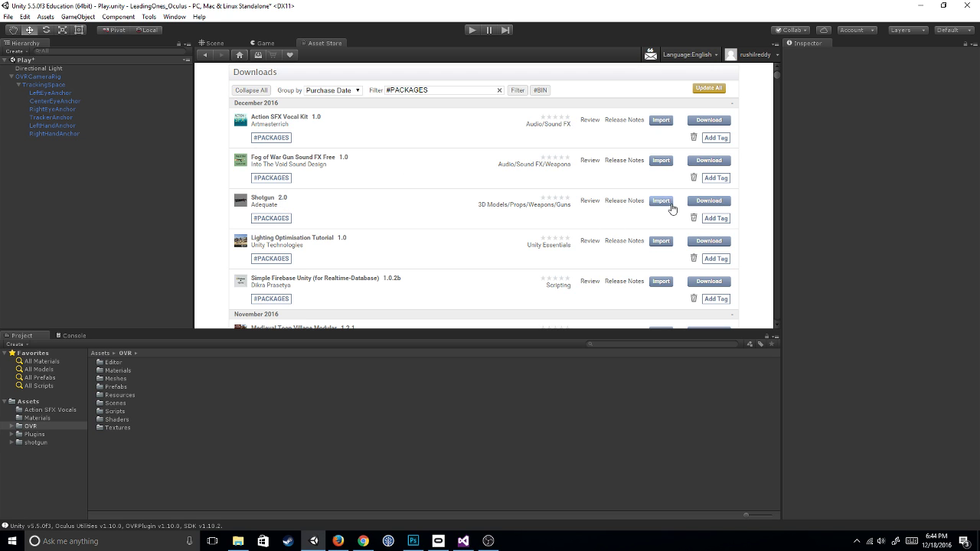
left_click(228, 45)
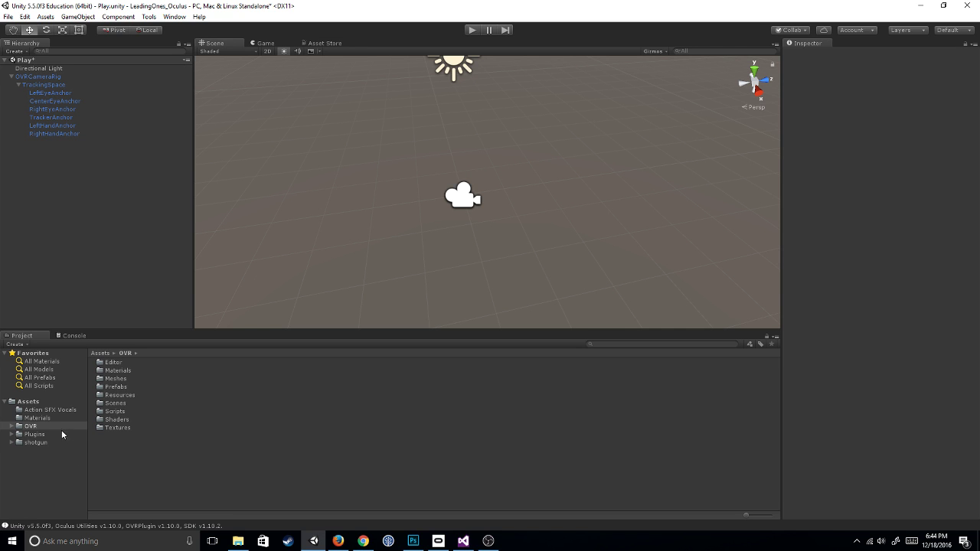
Add the MARMO3 model from the shotgun folder to the scene as a child of RightHandAnchor.
left_click(35, 442)
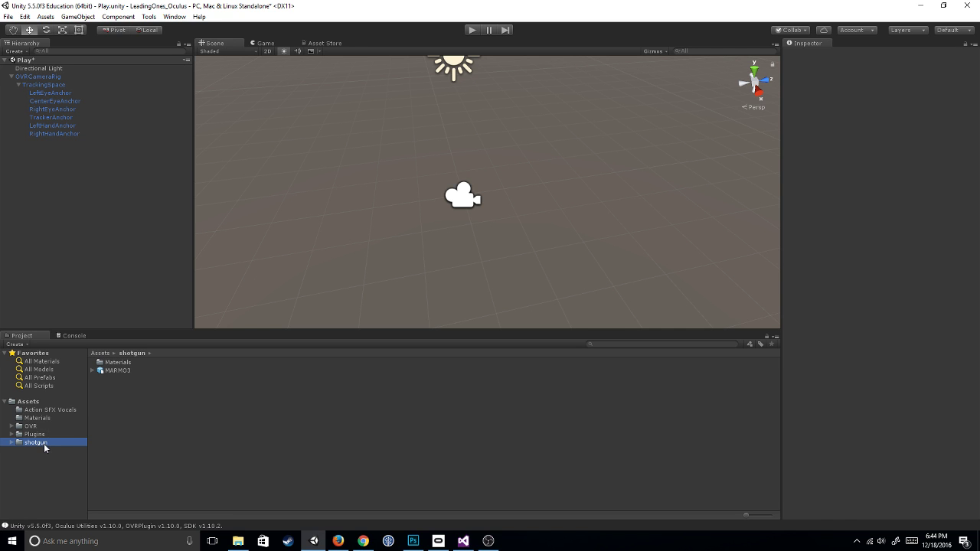
left_click(117, 370)
left_click(59, 119)
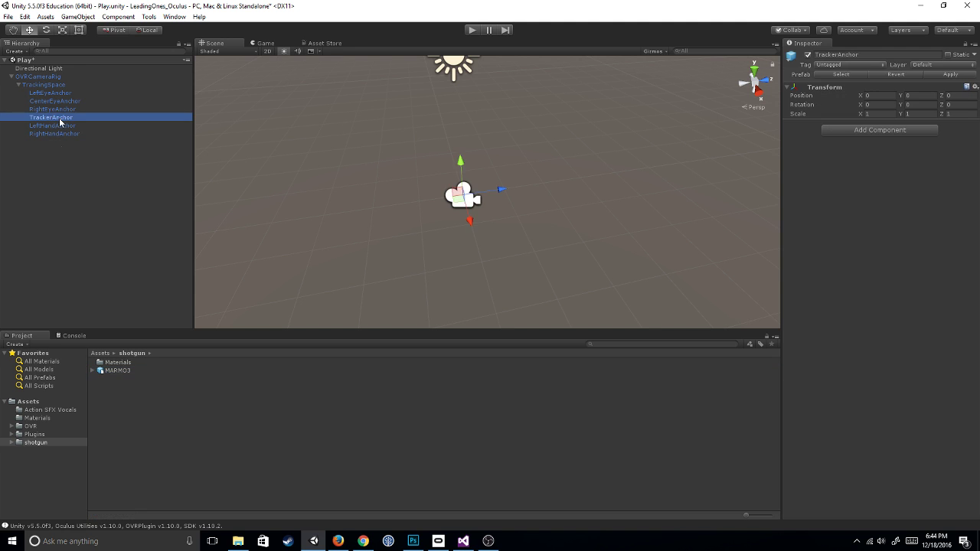
left_click(59, 134)
key("f")
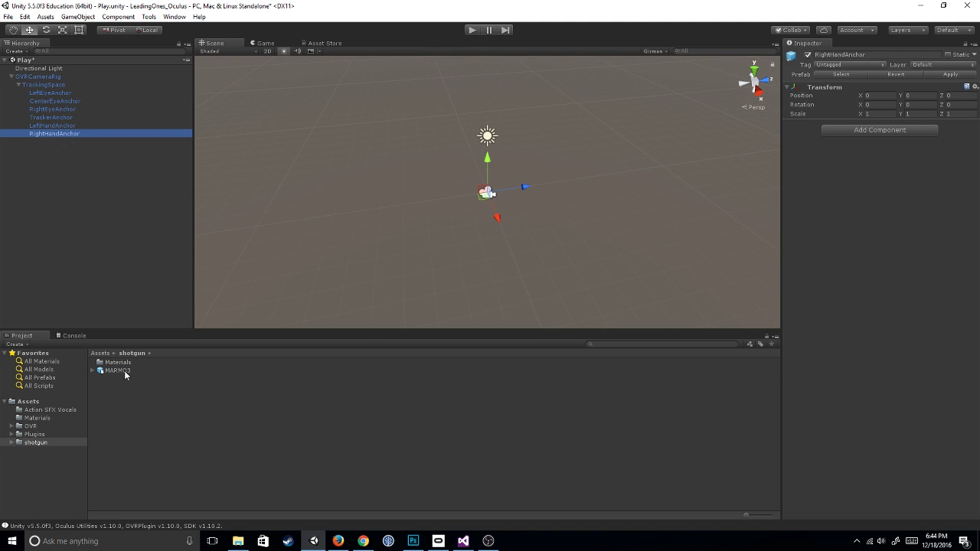
left_click_drag(122, 372, 64, 137)
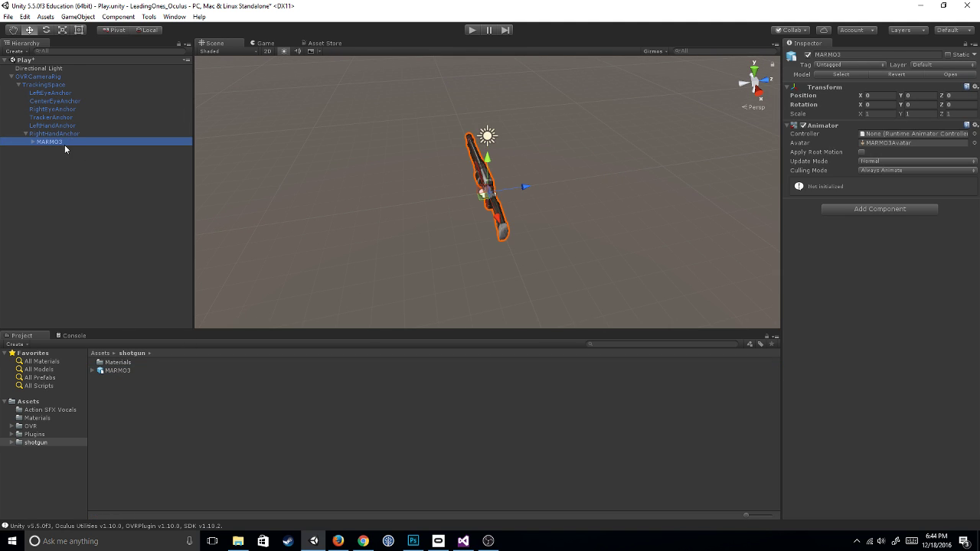
left_click(76, 130)
left_click(76, 134)
left_click(66, 140)
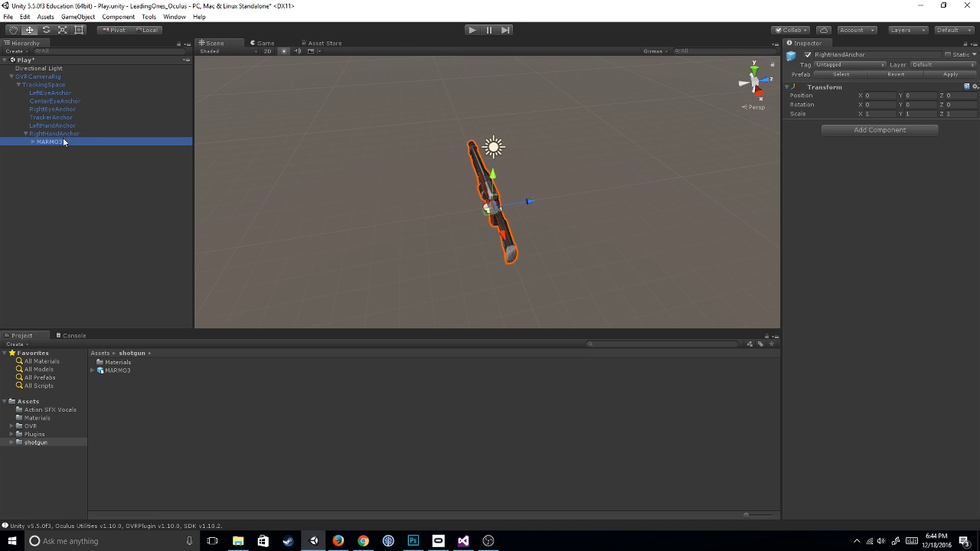
scroll(530, 212, "up", 8)
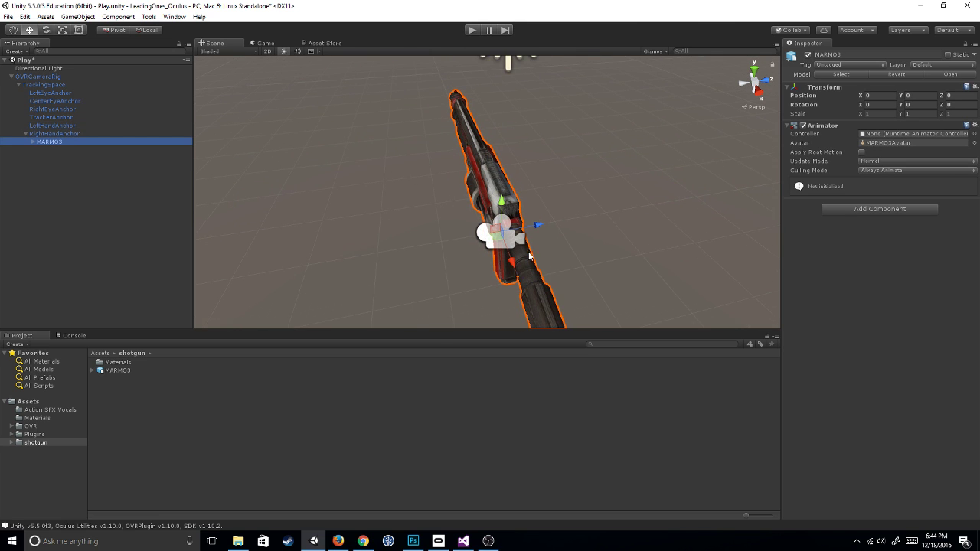
Set the scale of MARMO3's default mesh object to 0.1 on X, Y and Z.
left_click(54, 135)
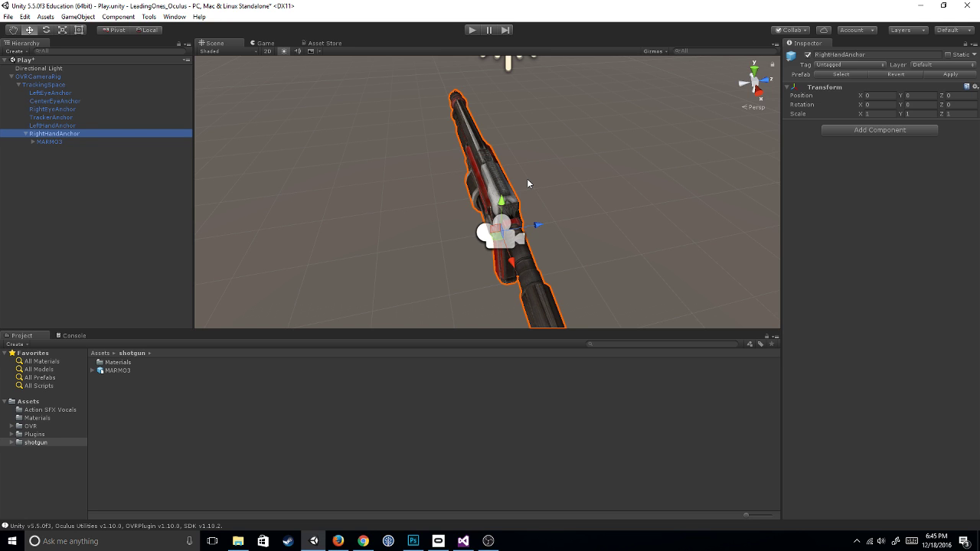
left_click(33, 141)
left_click(52, 150)
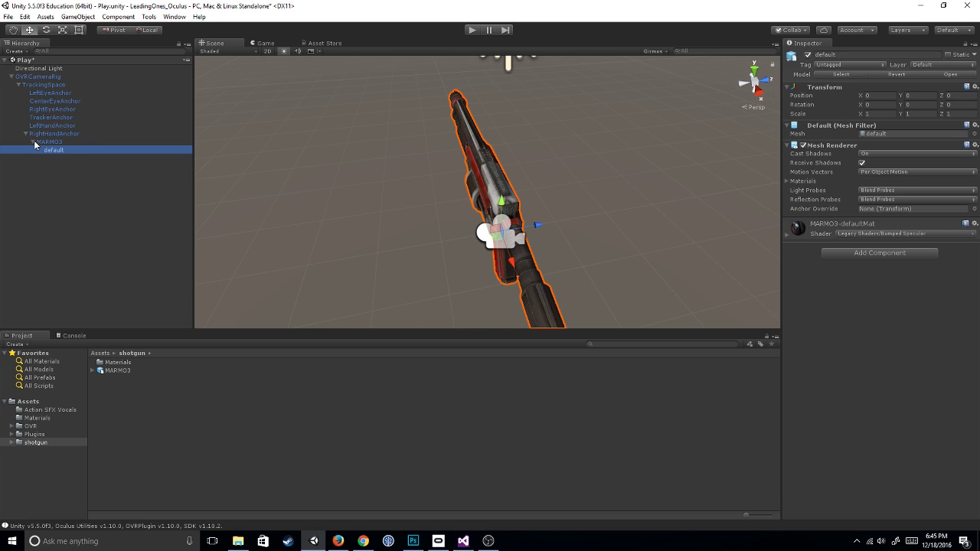
left_click(867, 113)
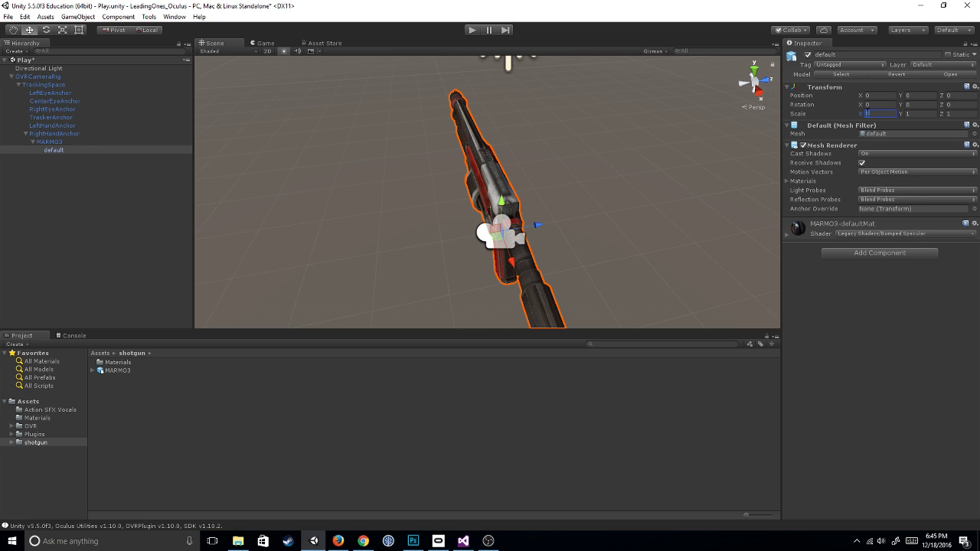
type(".1")
key("Tab")
type(".1")
key("Tab")
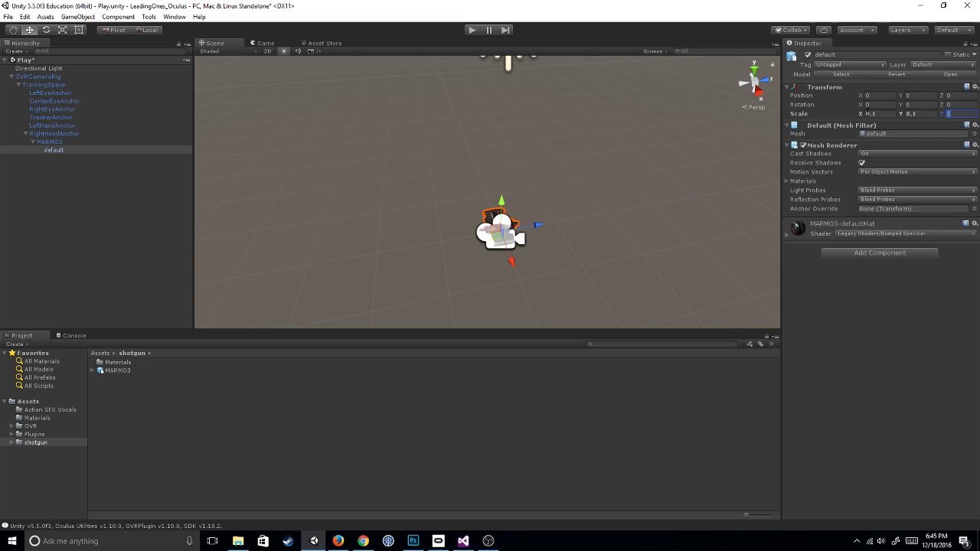
type(".1")
Set the Y rotation of MARMO3's default mesh object to 90.
left_click(932, 106)
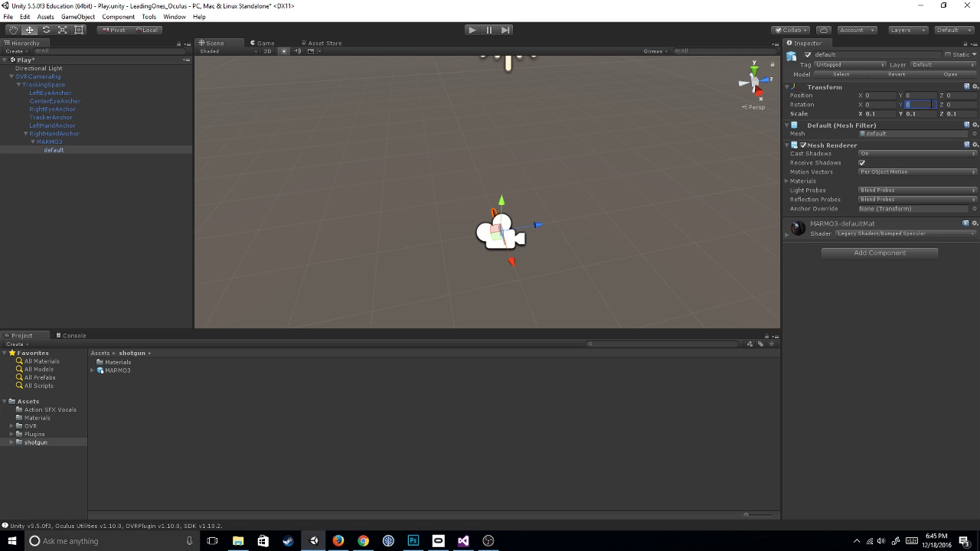
type("90")
left_click(75, 207)
Play-test the scene with RightHandAnchor selected to check the hand tracking, and stop the test.
double_click(45, 133)
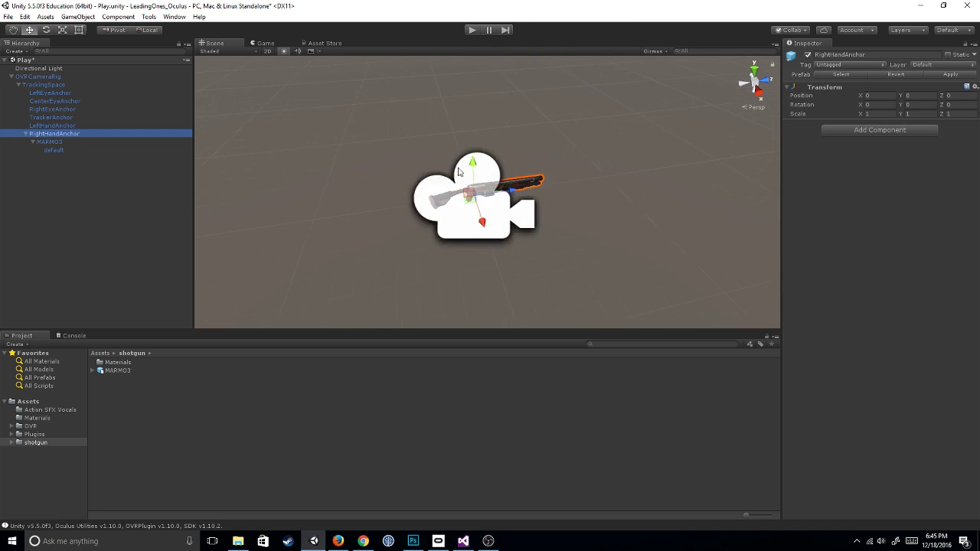
left_click(473, 30)
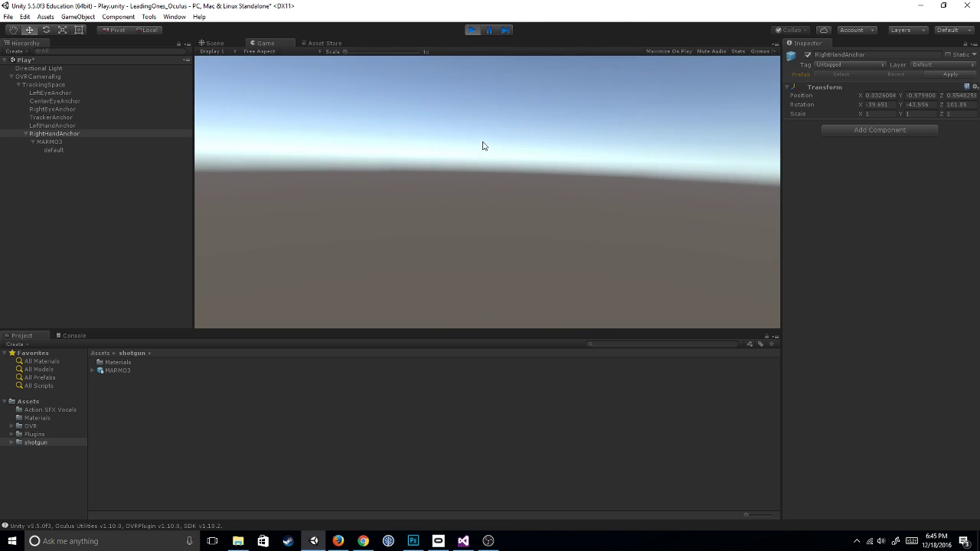
left_click(471, 31)
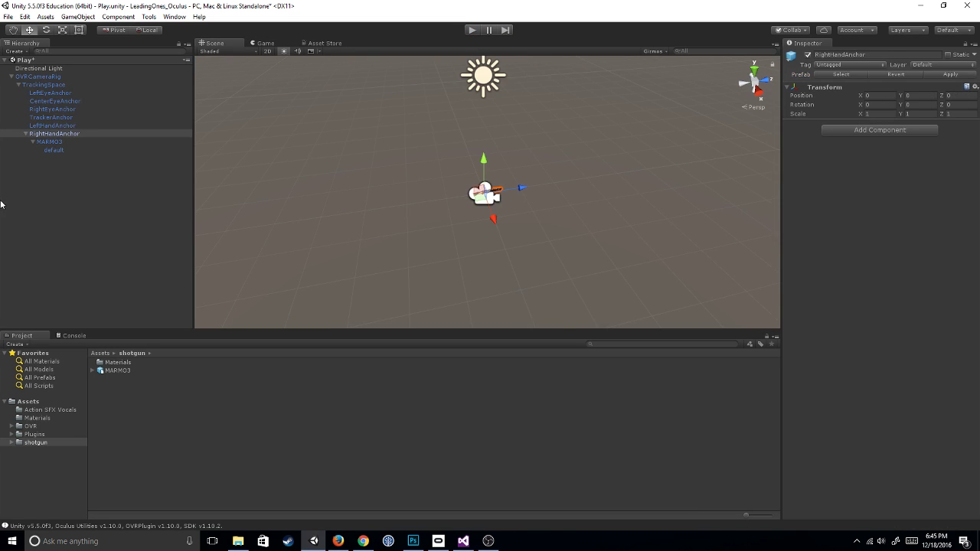
Collapse the OVRCameraRig hierarchy, add a plane to the scene and apply the Black material to it.
left_click(13, 76)
left_click(26, 116)
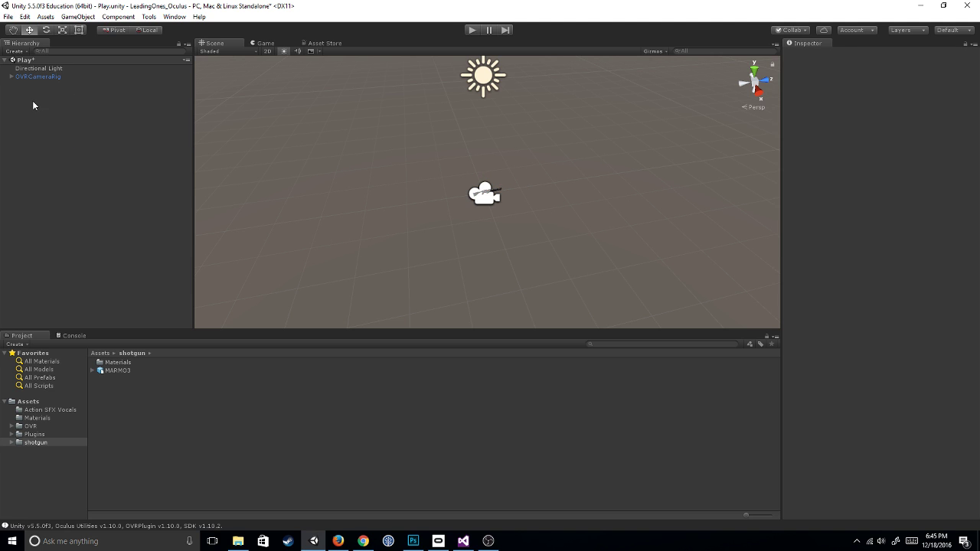
right_click(32, 101)
mouse_move(75, 198)
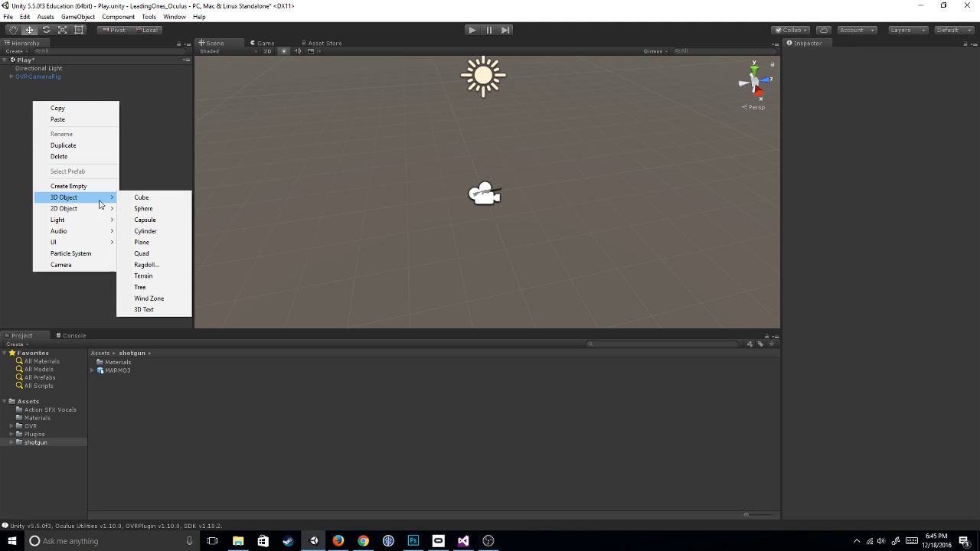
left_click(143, 242)
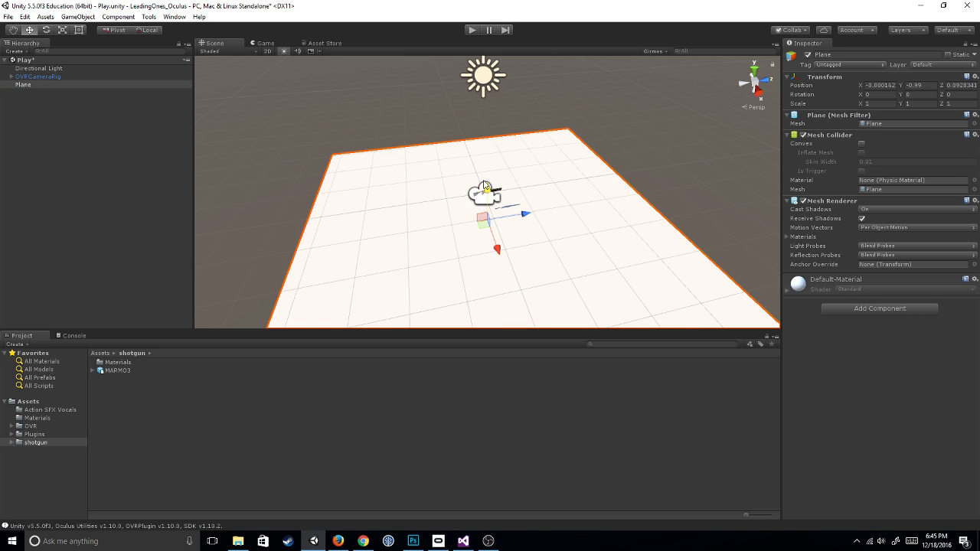
left_click(41, 401)
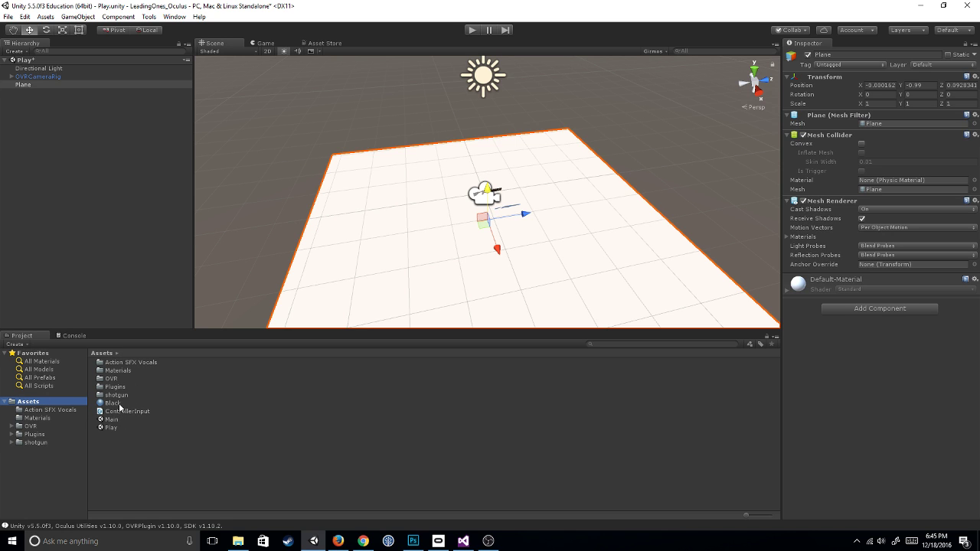
left_click_drag(115, 404, 360, 273)
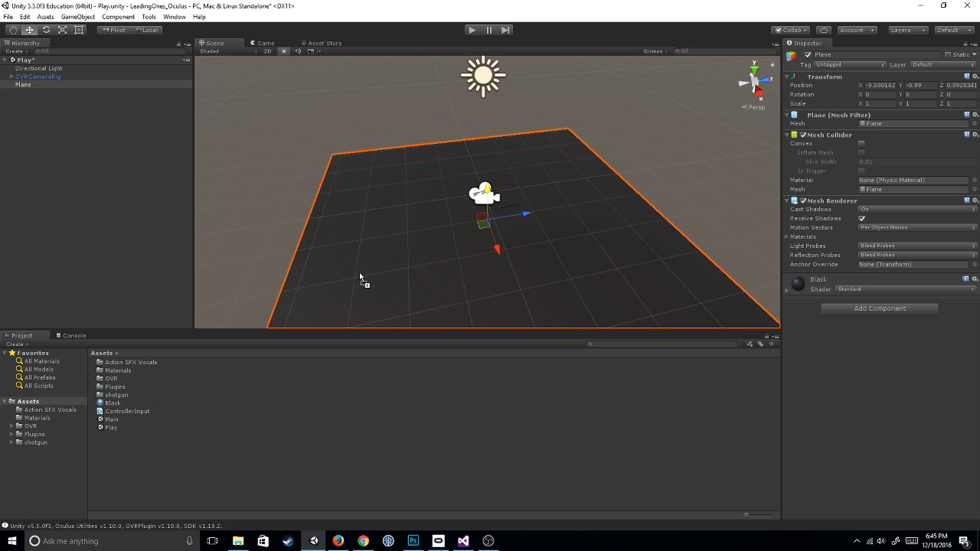
Examine the Black material's settings, the project's asset creation options and the ControllerInput script's code.
left_click(127, 405)
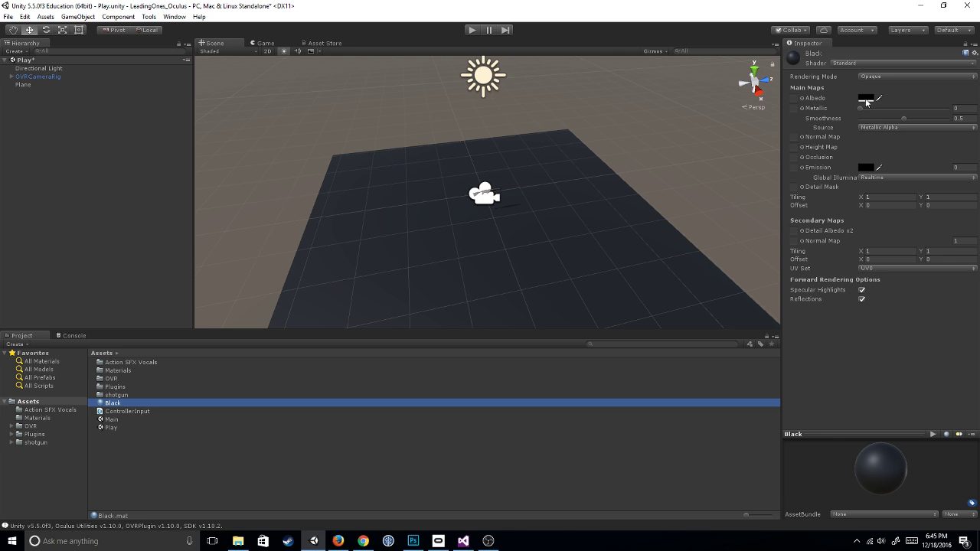
right_click(142, 456)
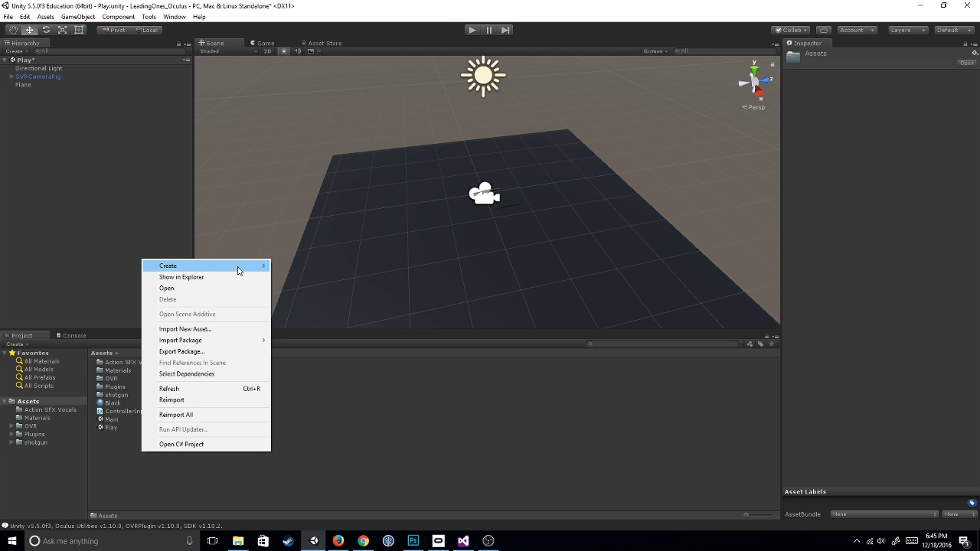
mouse_move(241, 268)
left_click(78, 491)
left_click(121, 411)
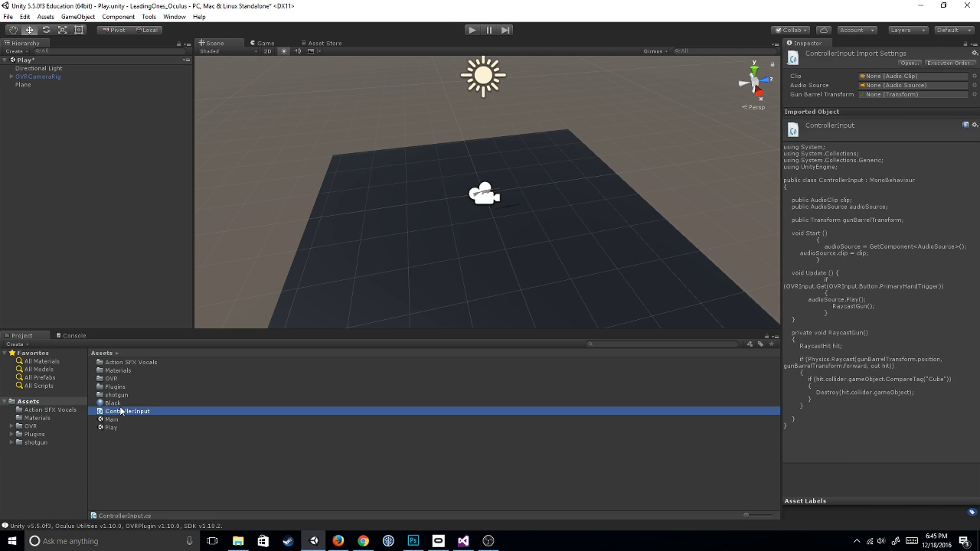
left_click(121, 405)
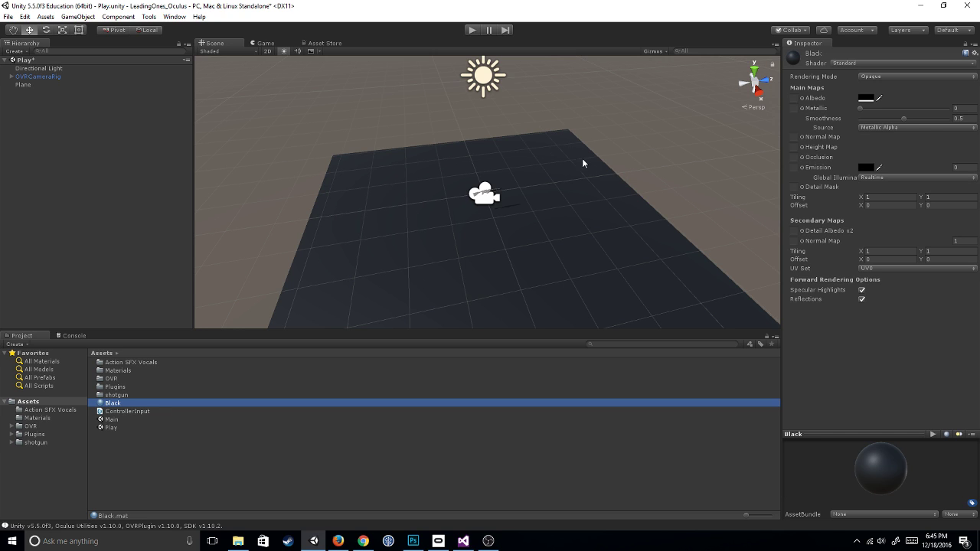
Add a cube to the scene and move it to X -2, Z about 3.09 on the plane.
left_click(43, 110)
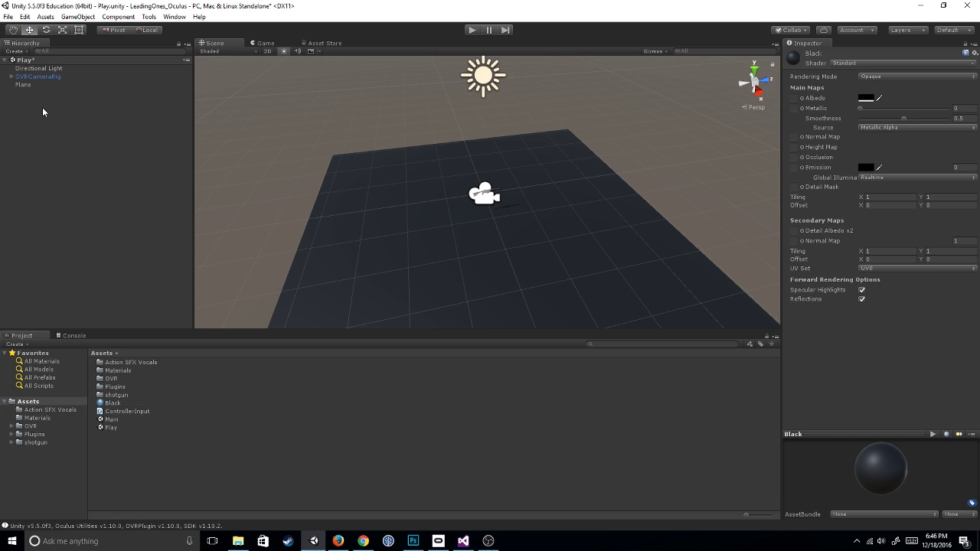
right_click(24, 101)
left_click(78, 197)
left_click(132, 198)
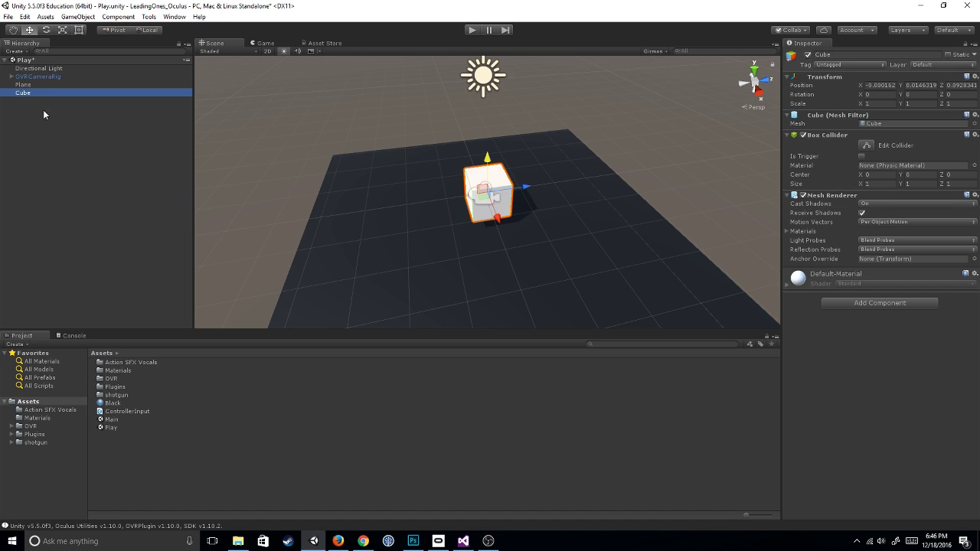
left_click_drag(522, 190, 621, 184)
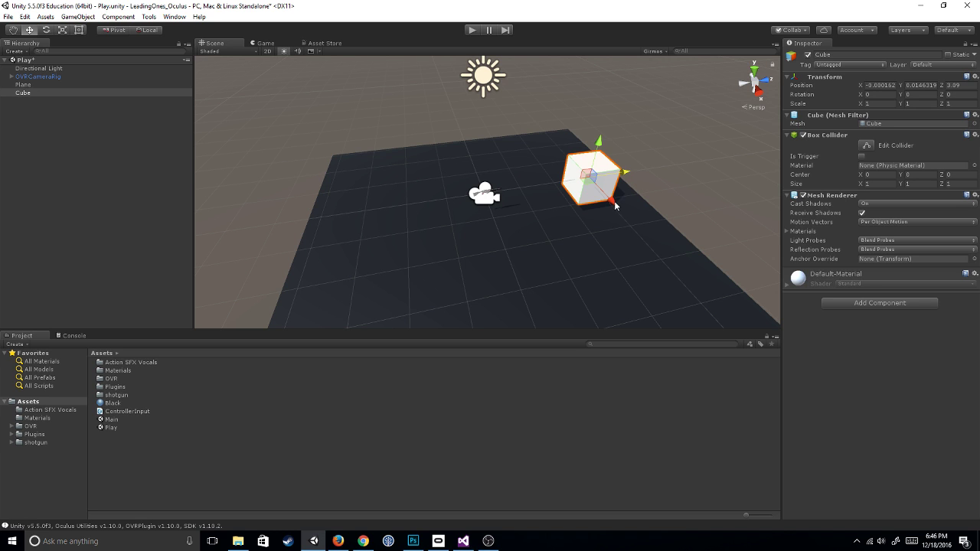
left_click_drag(613, 201, 581, 159)
left_click_drag(529, 194, 572, 226, "alt")
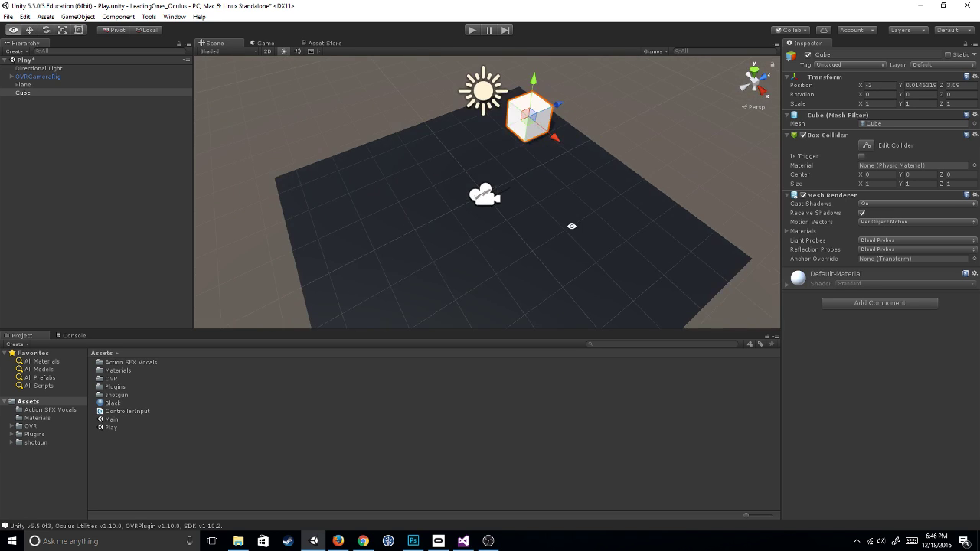
Duplicate the cube twice to form a row along the X axis, with the last copy at X 4.
scroll(564, 179, "down", 5)
middle_click_drag(564, 180, 504, 201)
scroll(504, 200, "up", 3)
scroll(504, 205, "up", 1)
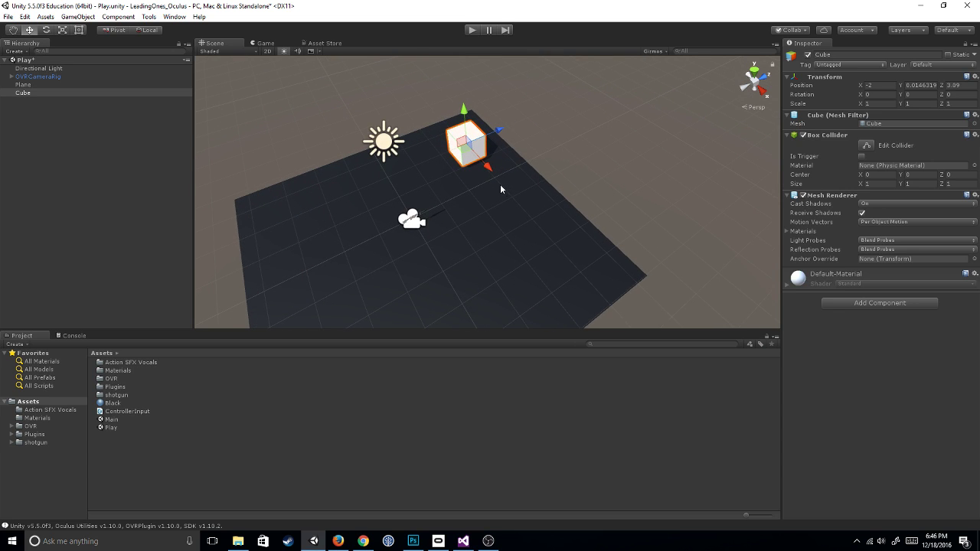
key("ctrl+d")
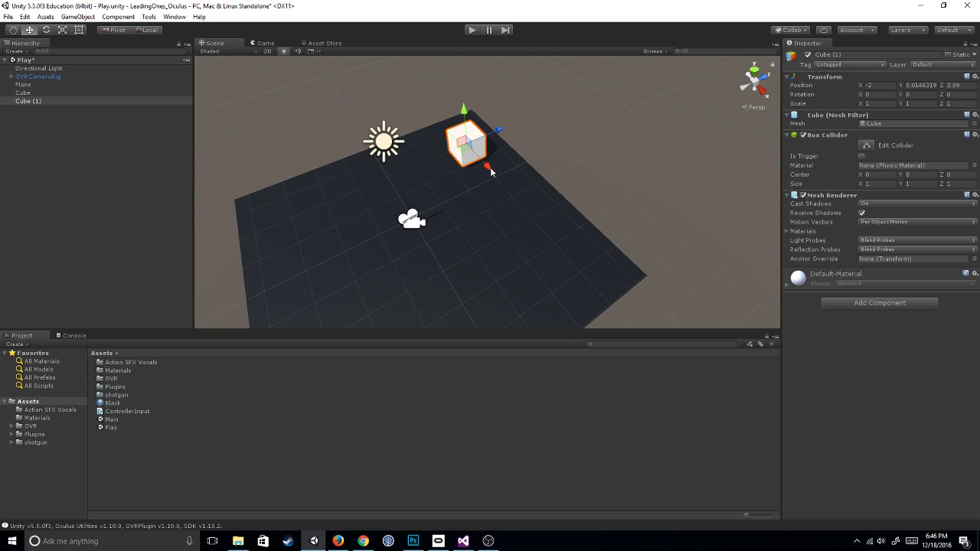
left_click_drag(487, 169, 601, 264)
key("ctrl+d")
right_click_drag(435, 240, 547, 255)
middle_click_drag(547, 256, 579, 201)
scroll(578, 194, "down", 7)
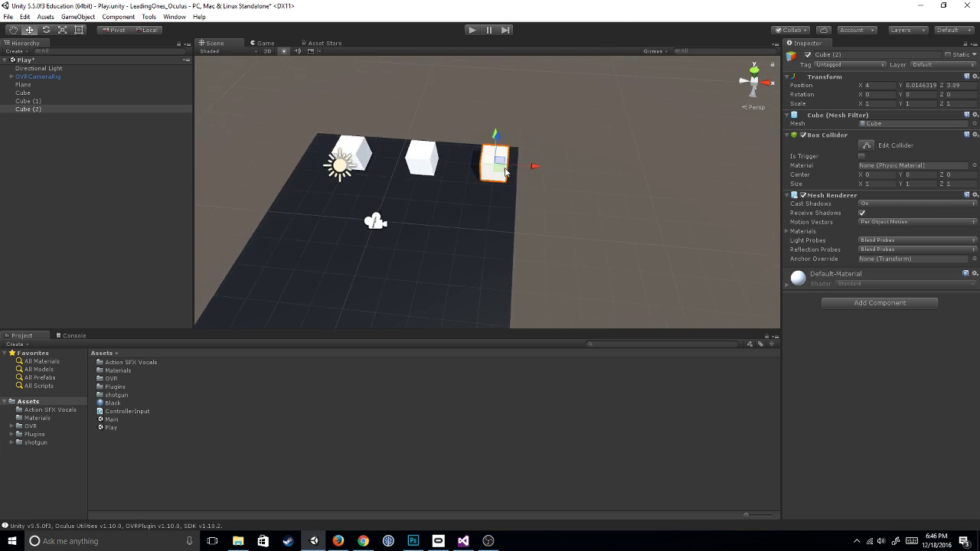
Duplicate the cube at X 4 twice, spacing the copies along the plane's side edge in the Z direction.
key("alt+space")
left_click(121, 211)
left_click_drag(546, 187, 314, 206, "alt")
left_click(492, 185)
left_click(497, 185)
left_click_drag(541, 180, 583, 134)
key("ctrl+d")
key("ctrl+d")
left_click(130, 205)
middle_click_drag(421, 186, 508, 163)
scroll(508, 162, "up", 3)
scroll(483, 179, "up", 3)
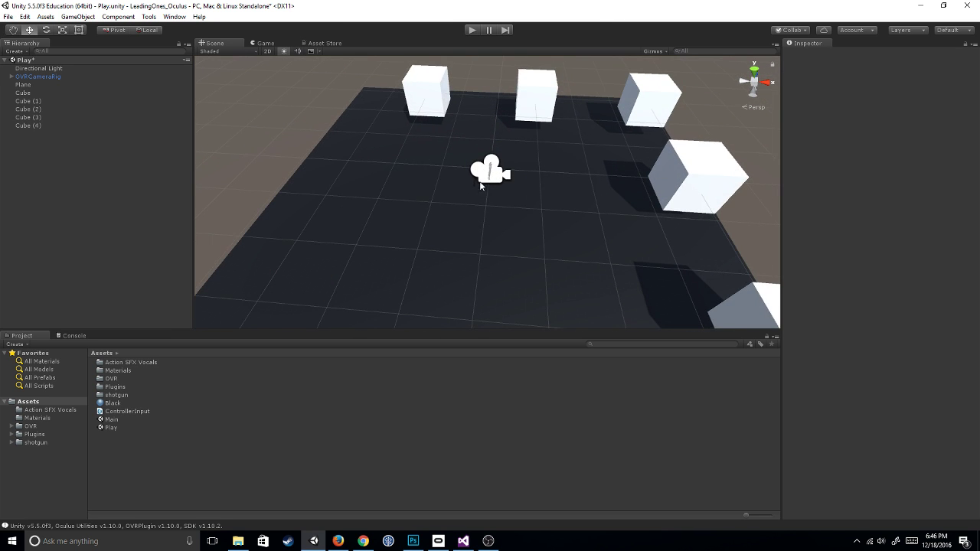
Create an empty game object in the scene and name it InputManager.
right_click(29, 142)
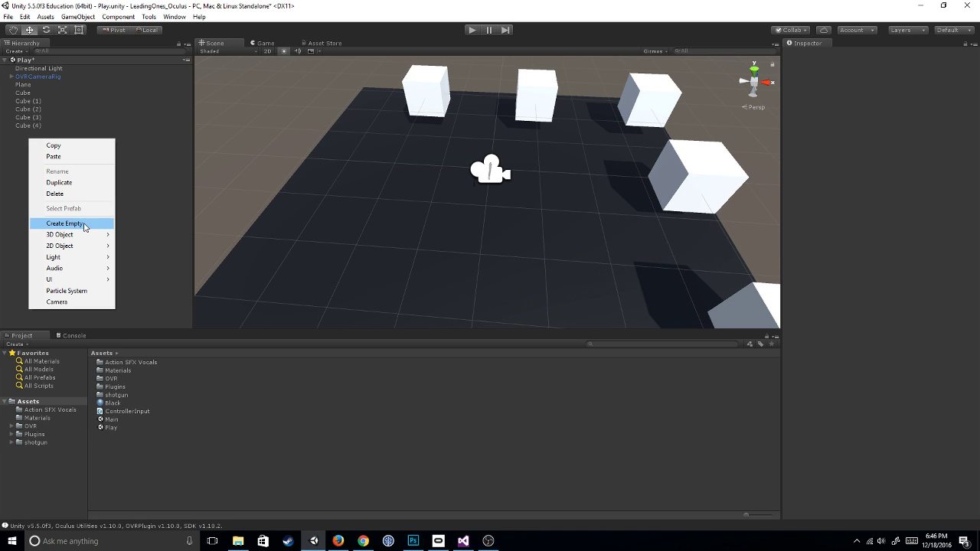
left_click(77, 223)
key("F2")
type("Inp")
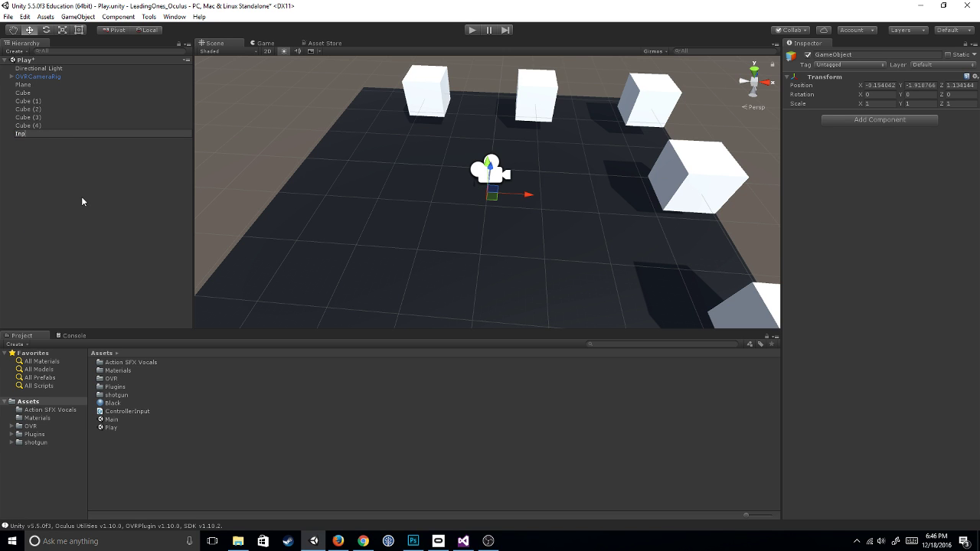
type("utManager")
key("Return")
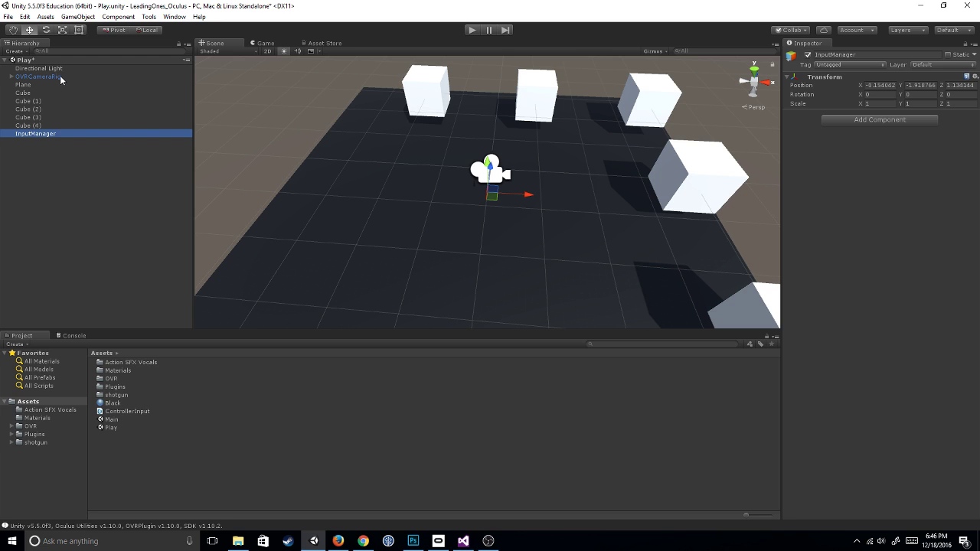
Check RightHandAnchor under the OVRCameraRig, and attach the ControllerInput script to InputManager as a component.
left_click(12, 77)
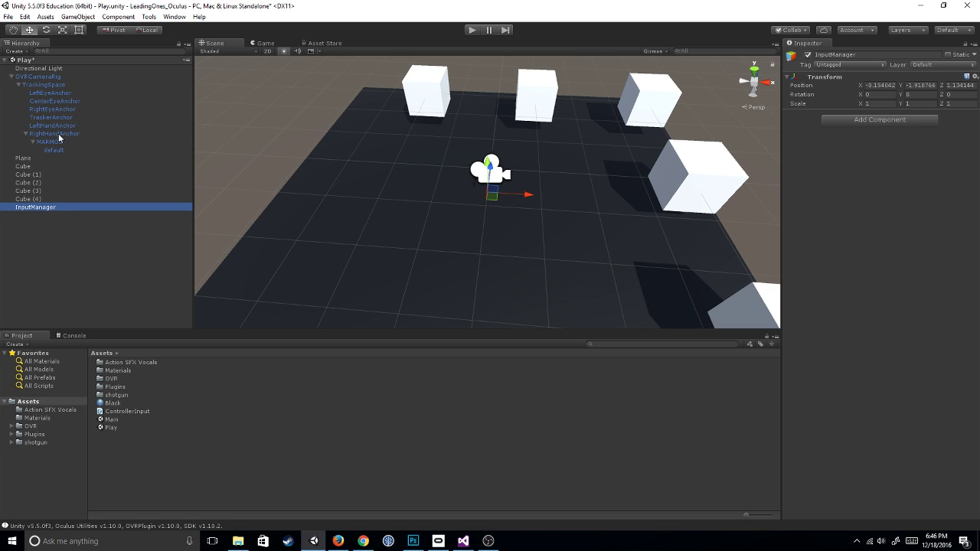
left_click(59, 134)
left_click(12, 77)
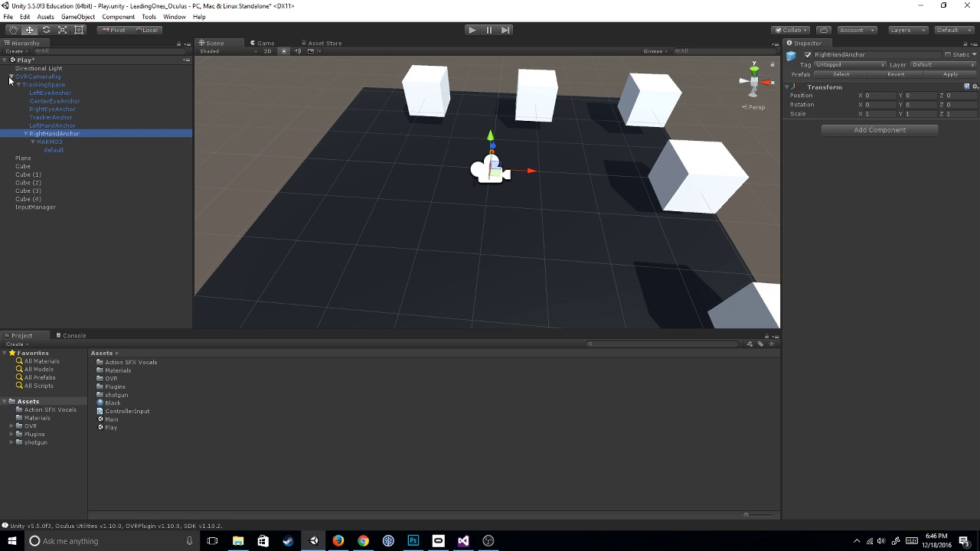
left_click(43, 136)
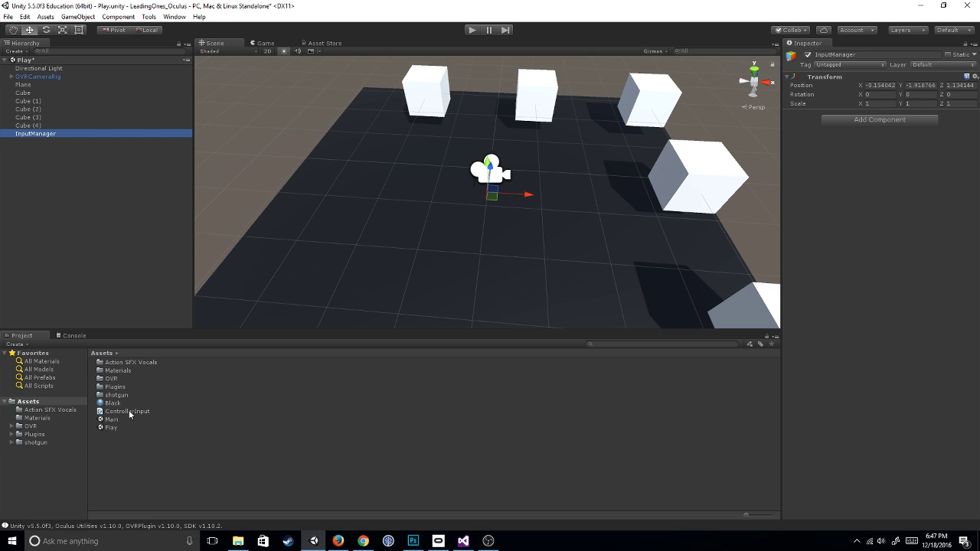
left_click_drag(131, 414, 870, 172)
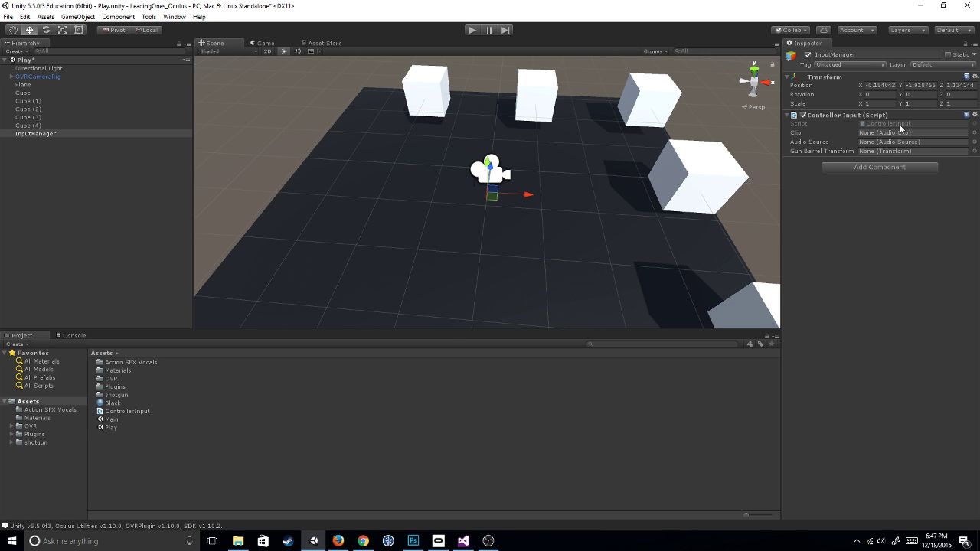
Look over the asset creation options and open the ControllerInput script in Visual Studio.
right_click(133, 448)
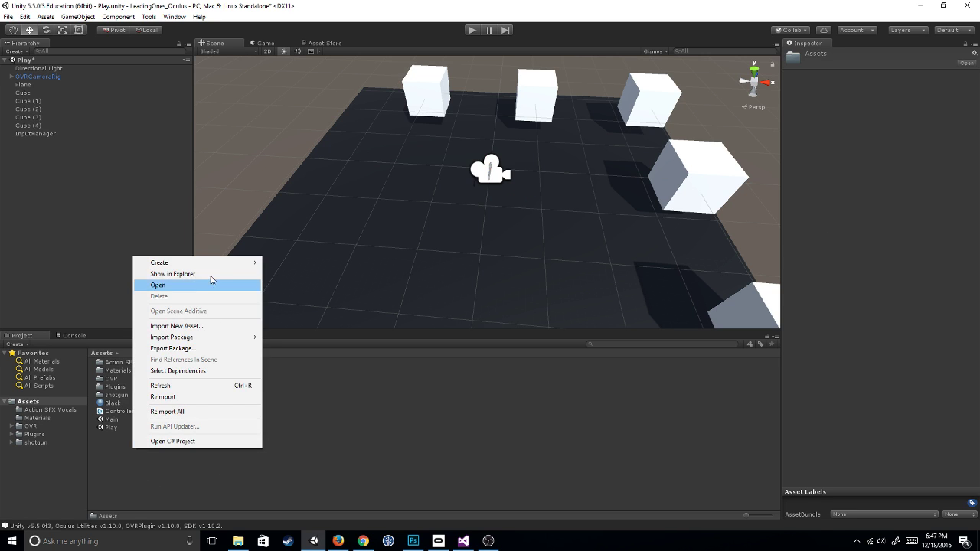
mouse_move(218, 266)
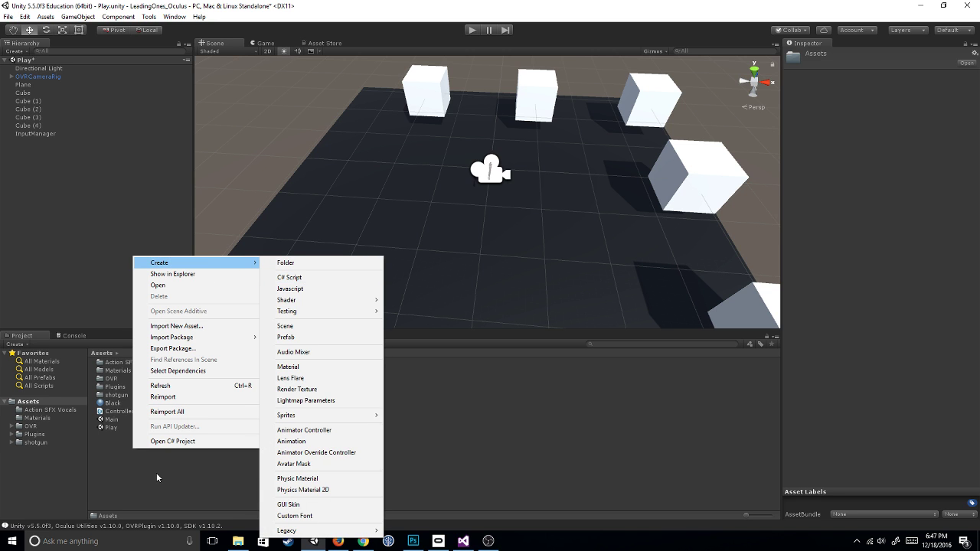
left_click(156, 472)
left_click(137, 414)
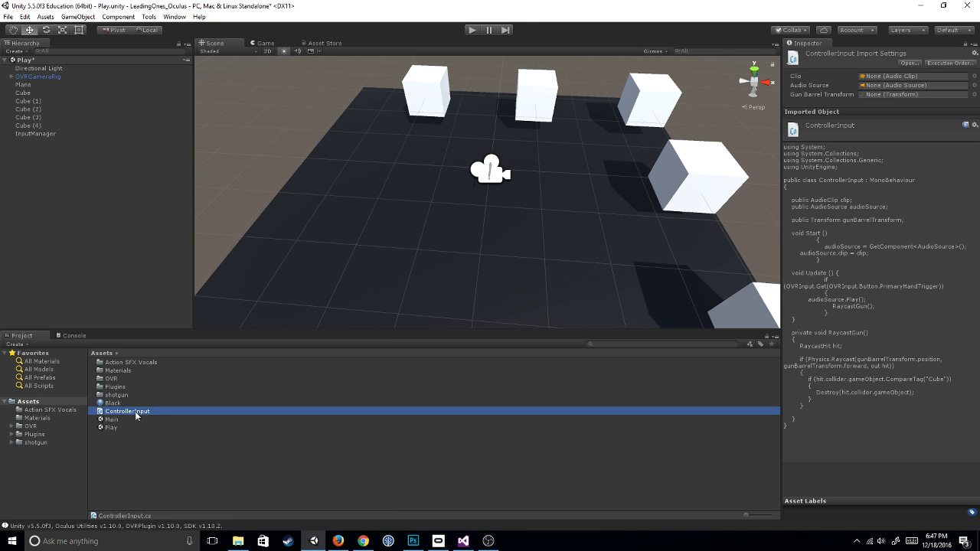
double_click(137, 415)
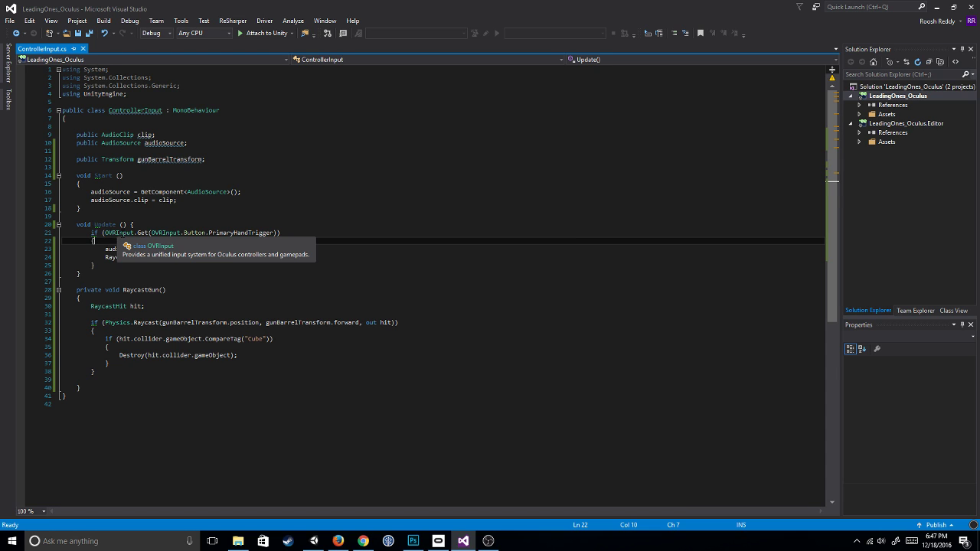
Change the OVRInput button checked in Update from PrimaryHandTrigger to SecondaryHandTrigger.
left_click(115, 233)
left_click_drag(206, 233, 224, 233)
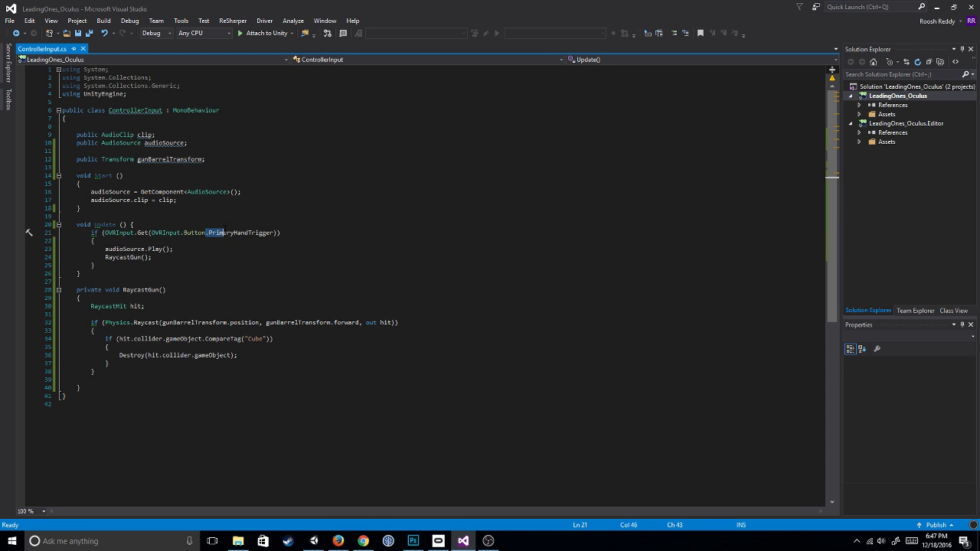
double_click(224, 233)
key("BackSpace")
type("Secon")
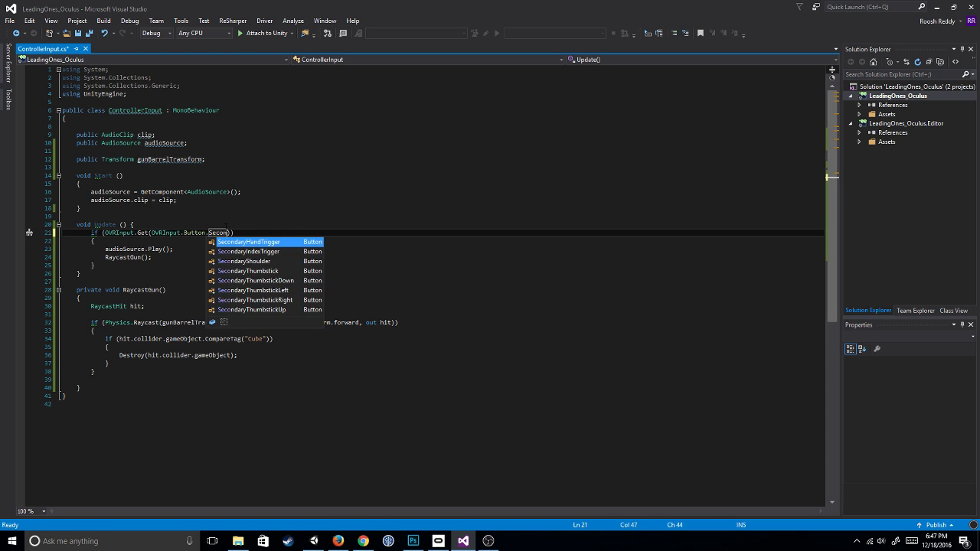
key("Tab")
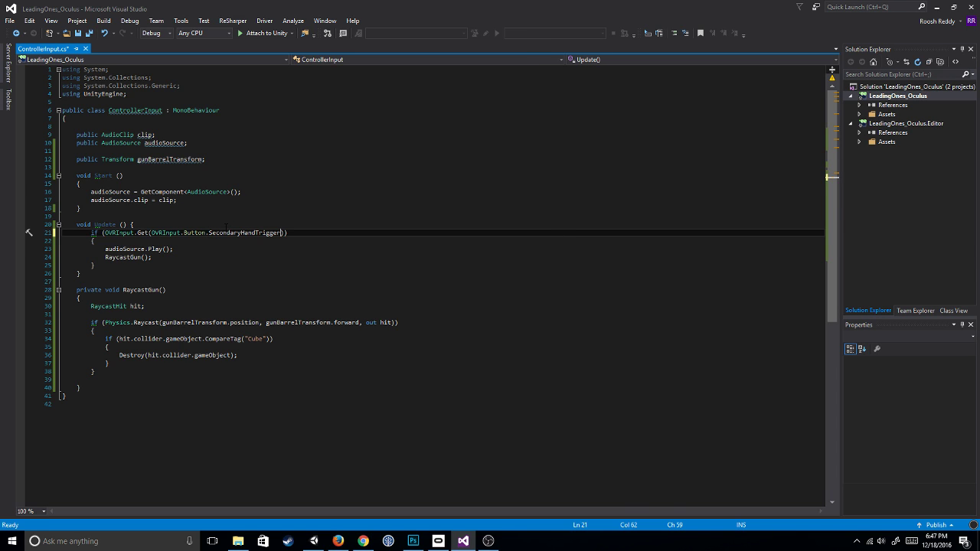
Save the ControllerInput script and review the CompareTag("Cube") check and the Destroy call in RaycastGun.
key("ctrl+s")
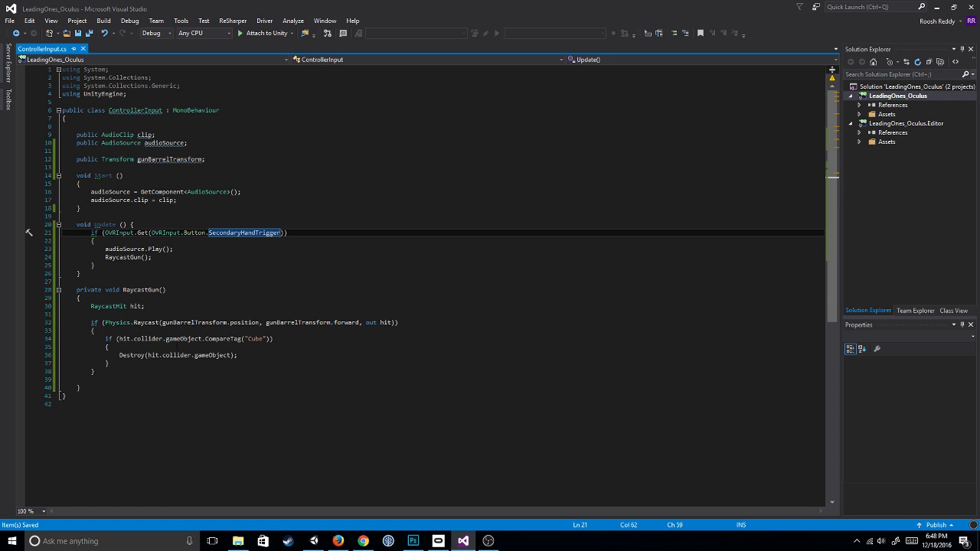
left_click(257, 339)
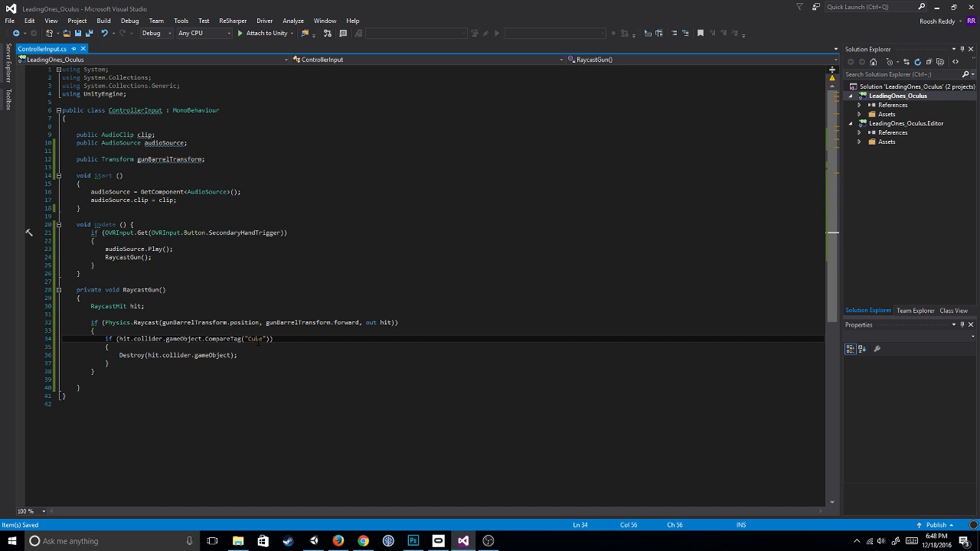
double_click(132, 355)
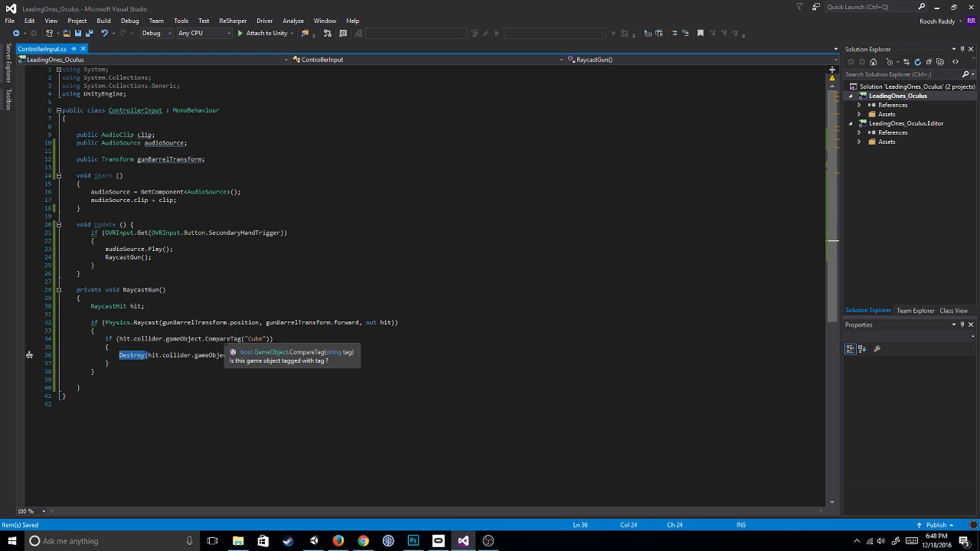
left_click(219, 339)
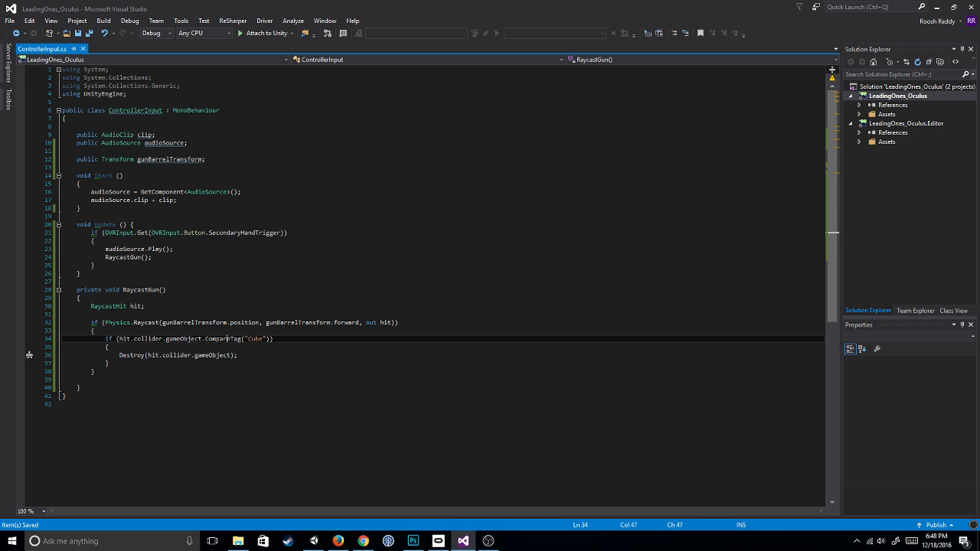
key("Up")
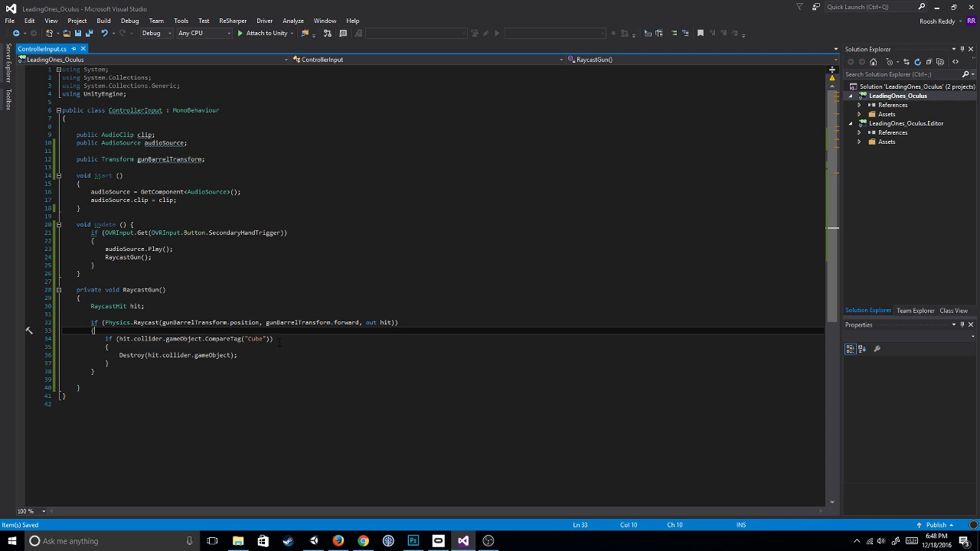
mouse_move(315, 542)
scroll(223, 308, "up", 2, "ctrl")
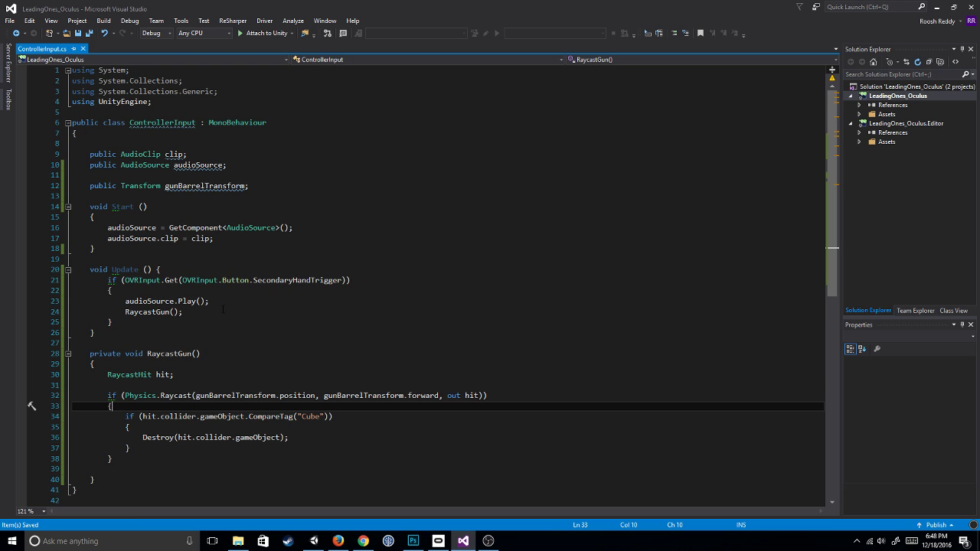
scroll(225, 307, "down", 2, "ctrl")
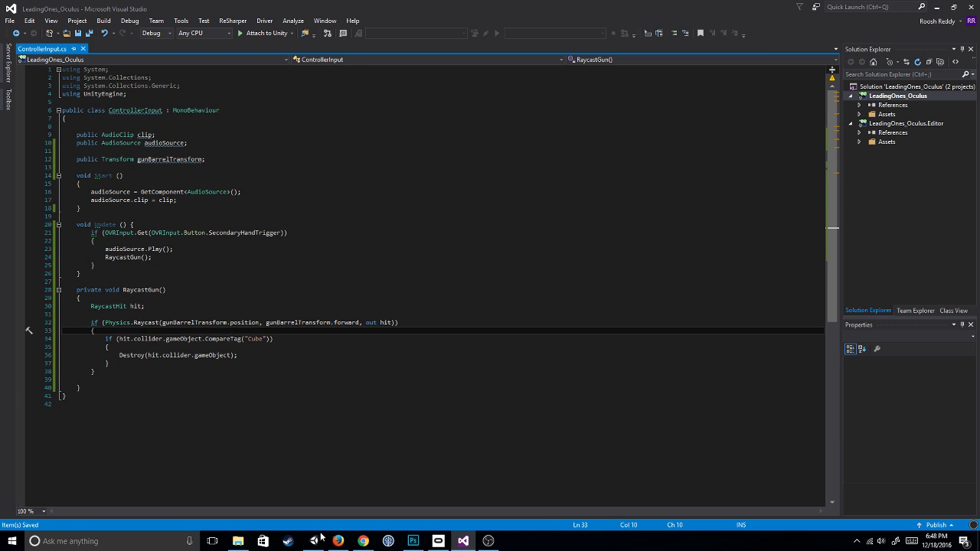
Switch to Unity and remove the existing Cube tag from the project's tag list.
left_click(314, 542)
left_click(32, 93)
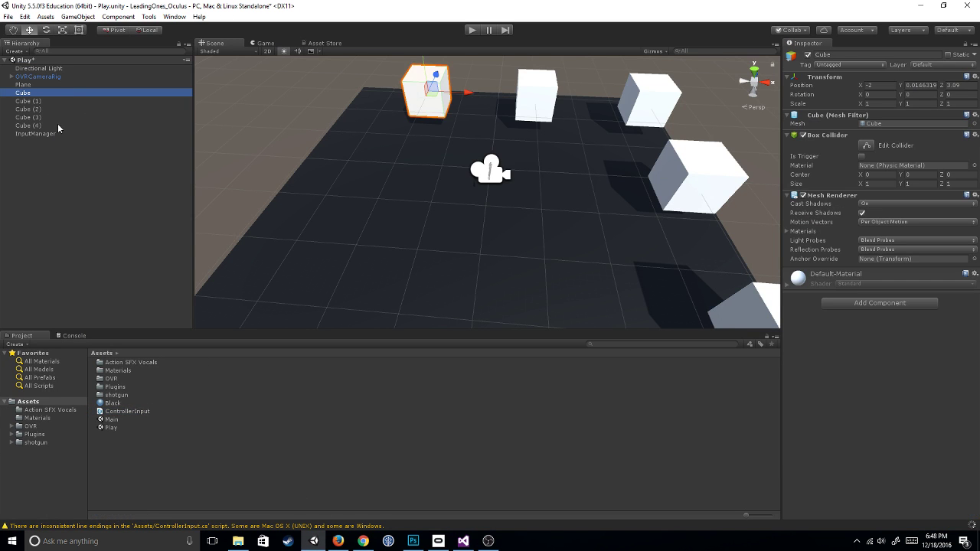
left_click(48, 124, "shift")
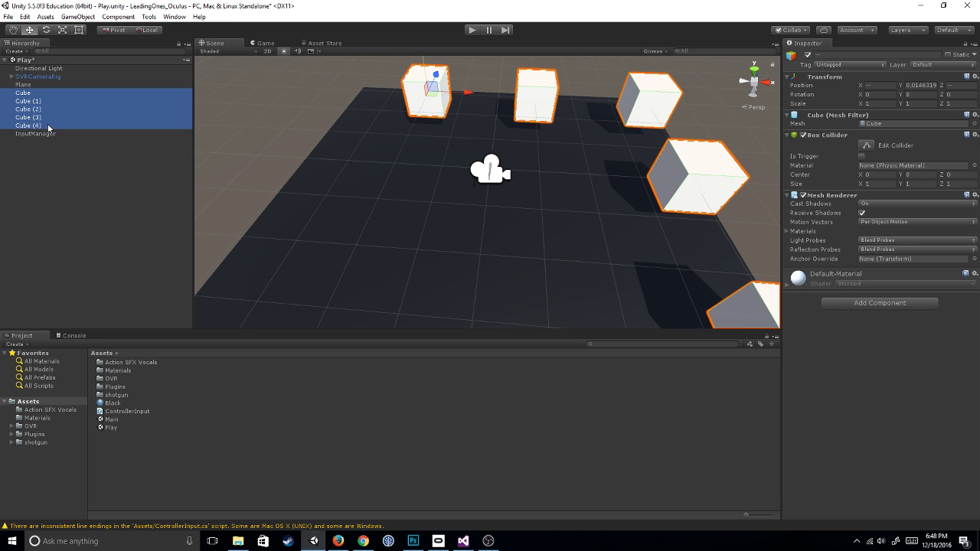
left_click(24, 85)
left_click(49, 92)
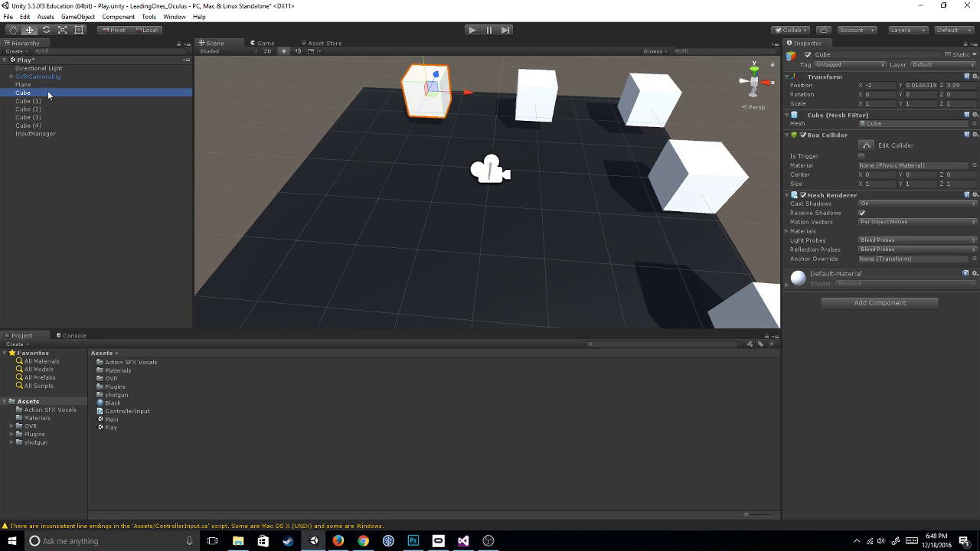
left_click(845, 65)
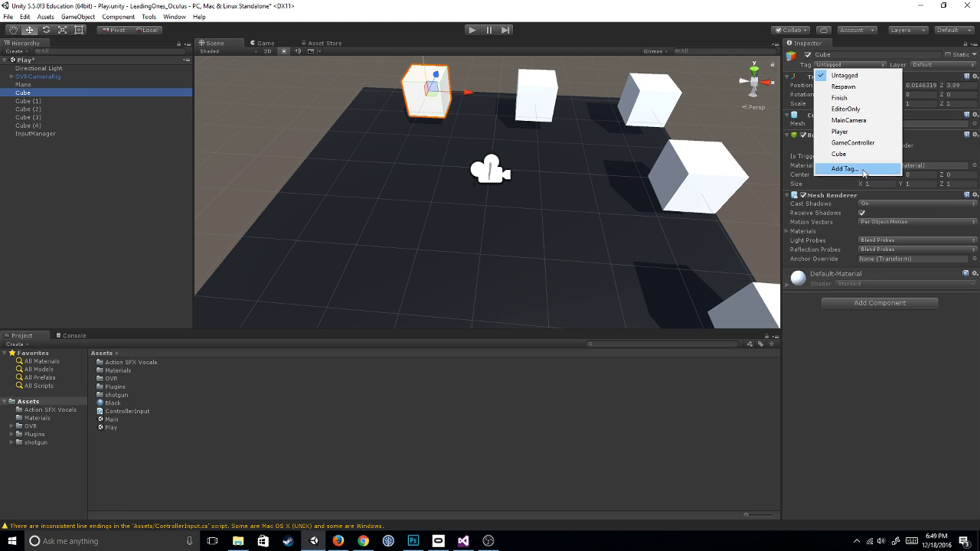
left_click(835, 170)
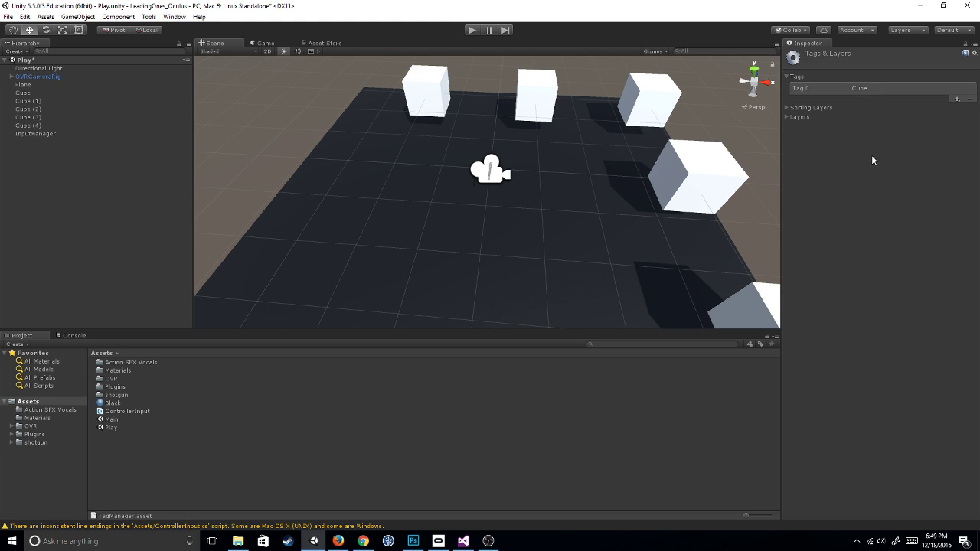
left_click(936, 90)
left_click(968, 100)
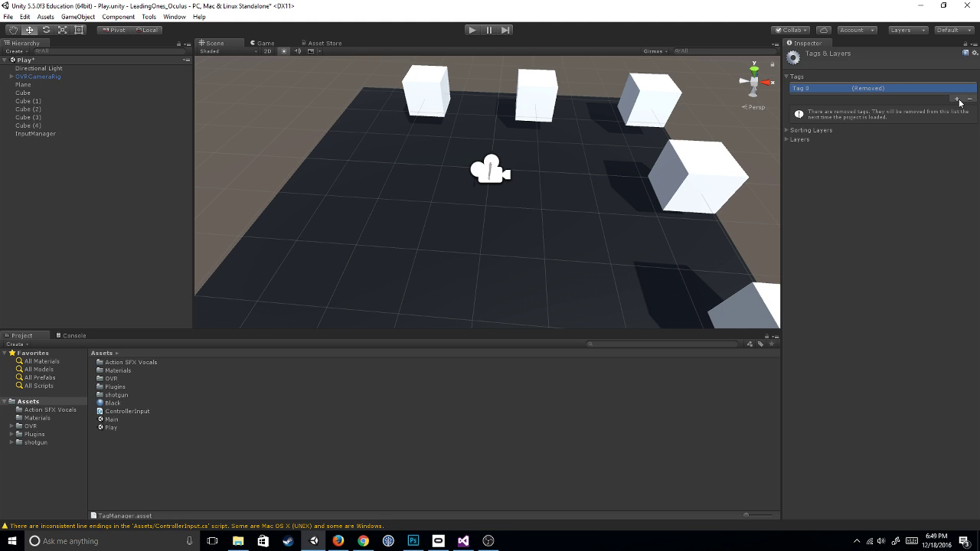
Add a new tag named Cube to the project's tag list.
left_click(956, 99)
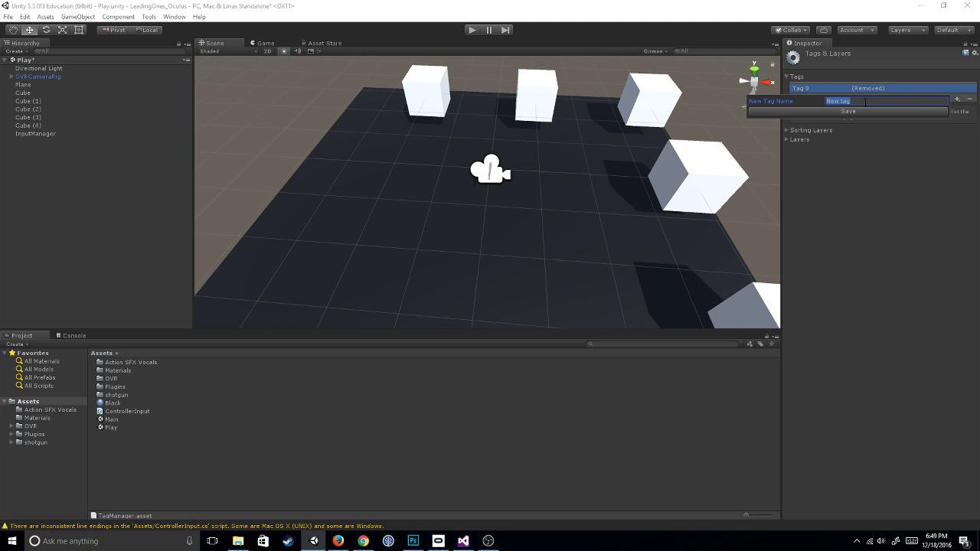
type("Cube")
key("Return")
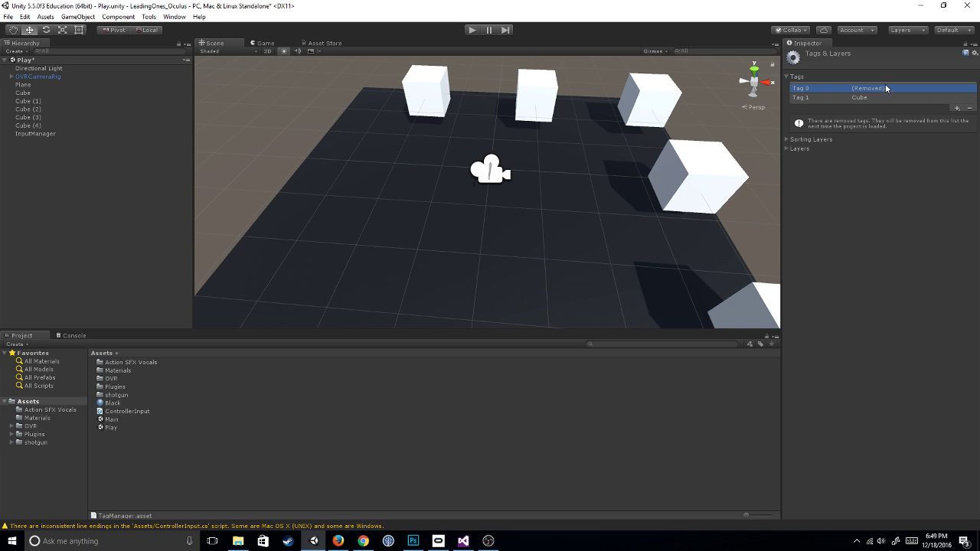
Assign the Cube tag to all five cubes, Cube through Cube (4), and save the scene.
left_click(34, 94)
left_click(37, 125, "shift")
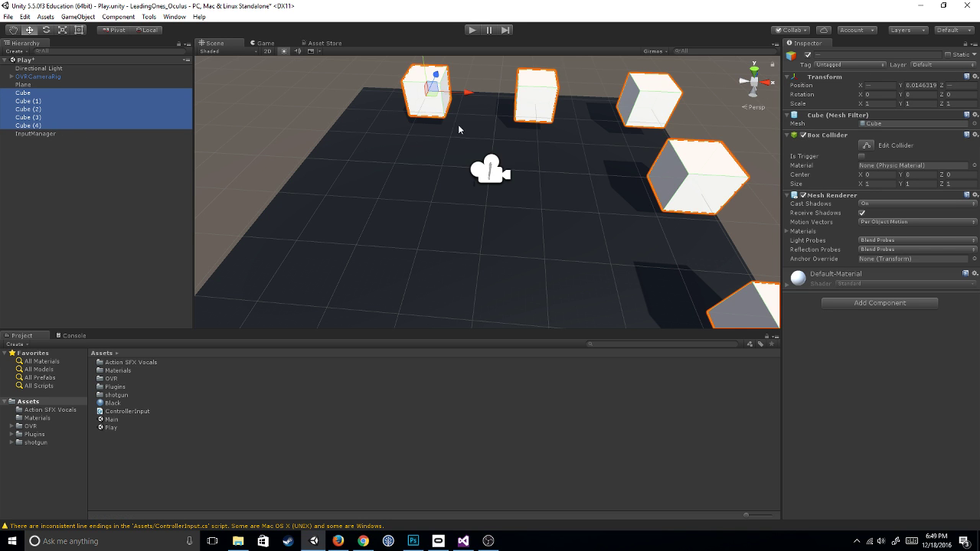
left_click(848, 65)
left_click(845, 154)
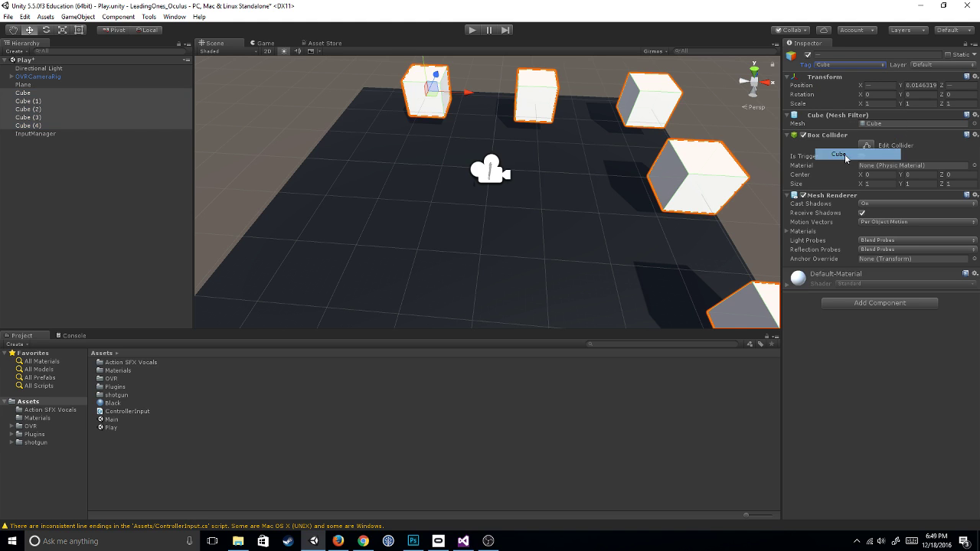
left_click(64, 176)
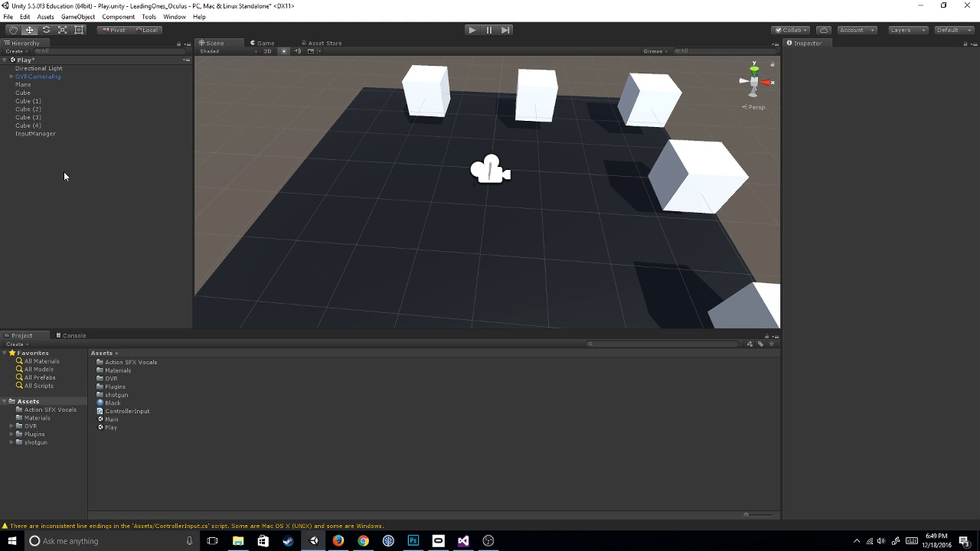
key("ctrl+s")
Check the GetComponent<AudioSource> line of ControllerInput in Visual Studio, and add an Audio Source component to InputManager in Unity.
left_click(50, 135)
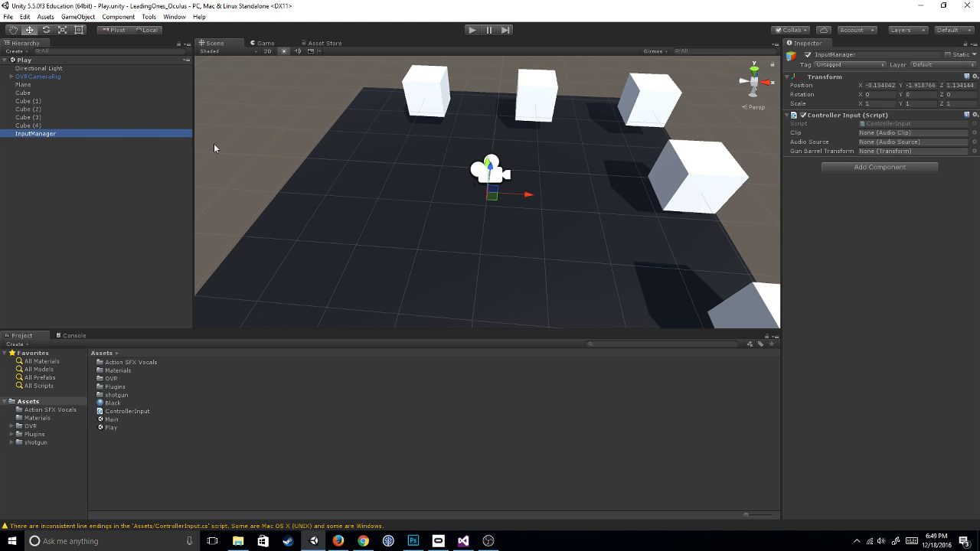
left_click(463, 541)
left_click(99, 192)
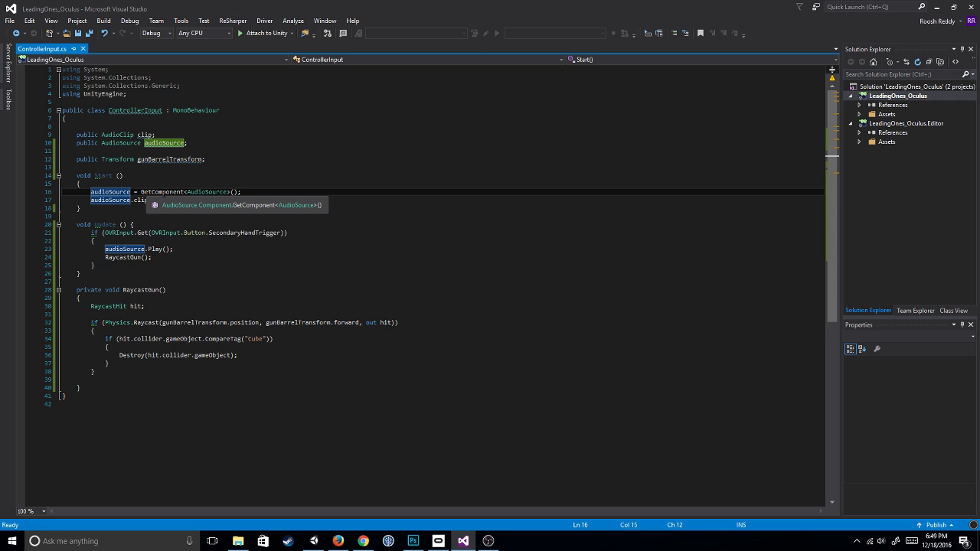
left_click(197, 191)
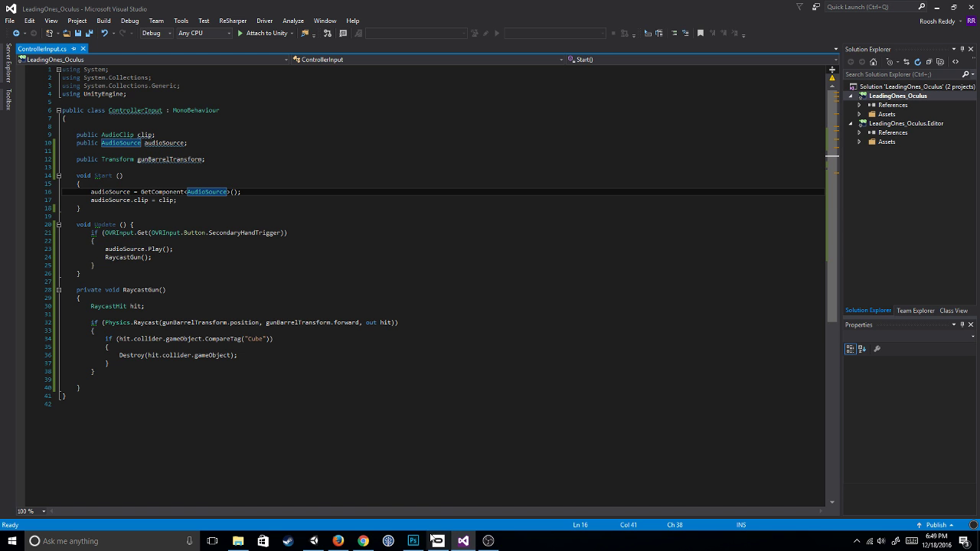
left_click(315, 542)
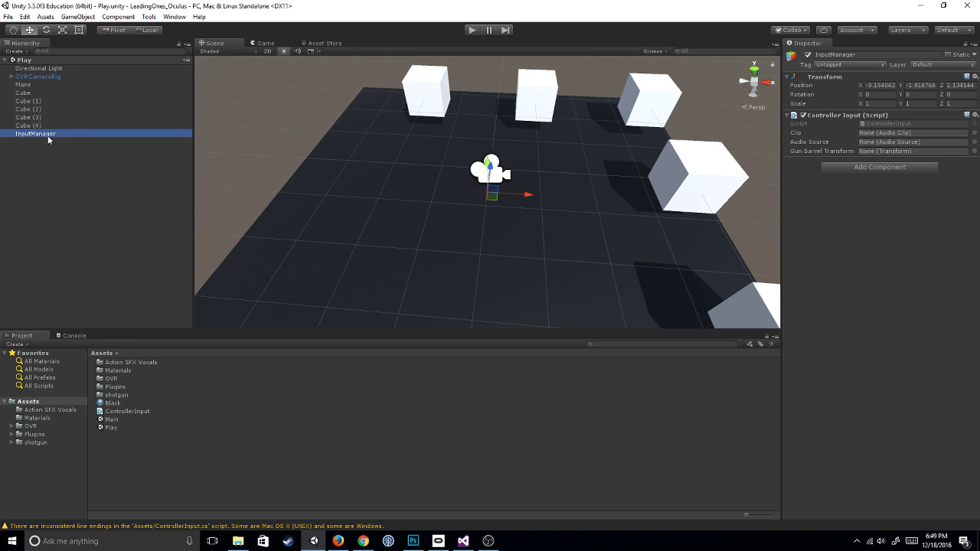
left_click(871, 172)
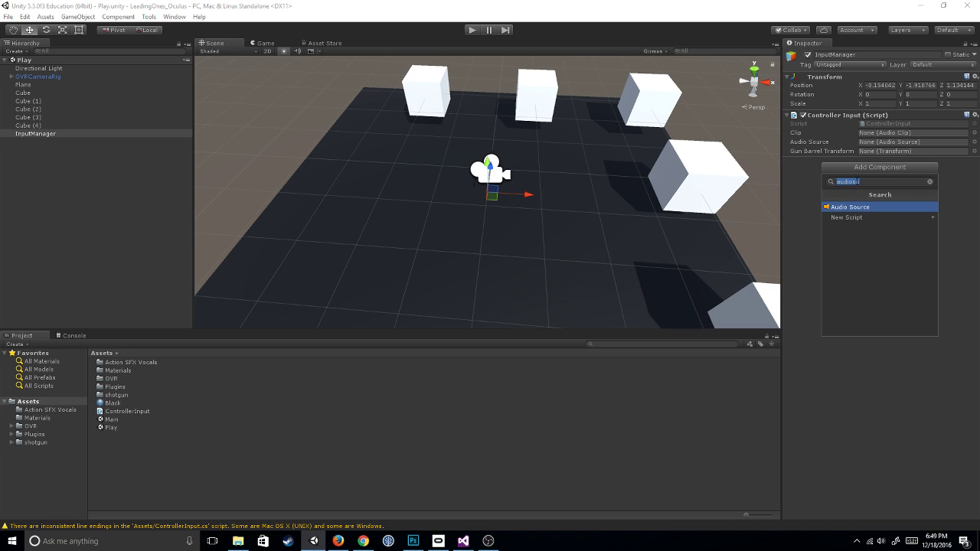
left_click(878, 208)
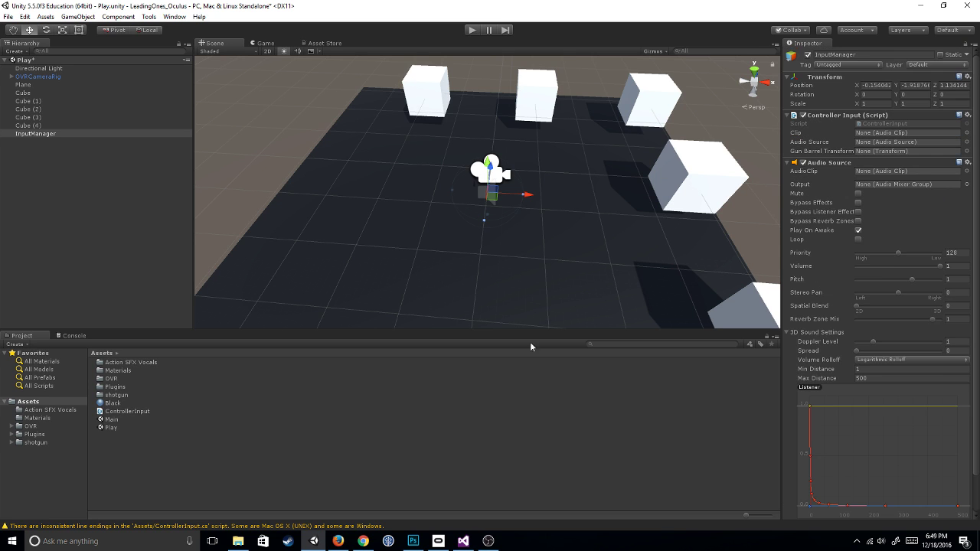
Assign the Gunfire_01 sound from the Action SFX Vocals folder as the Clip of InputManager's Controller Input script.
double_click(138, 362)
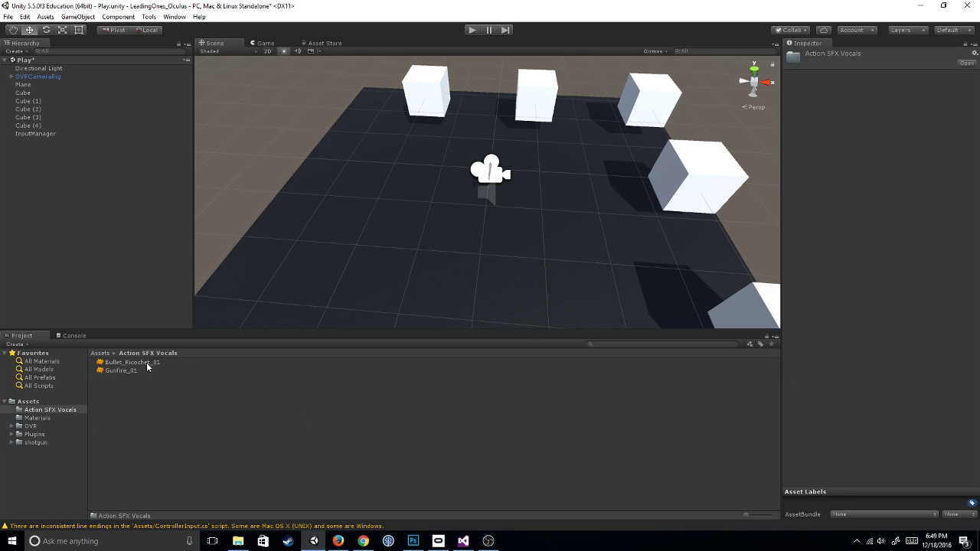
left_click(127, 362)
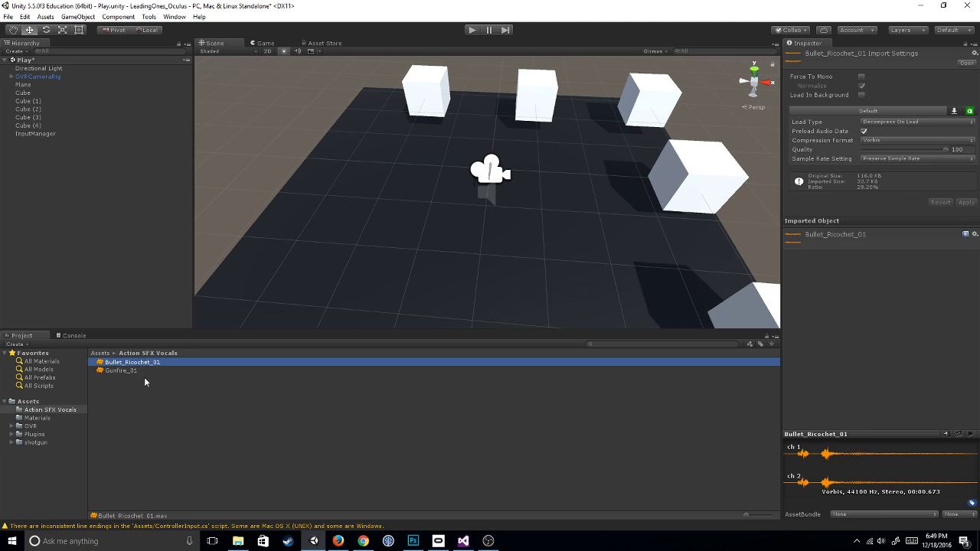
left_click(130, 373)
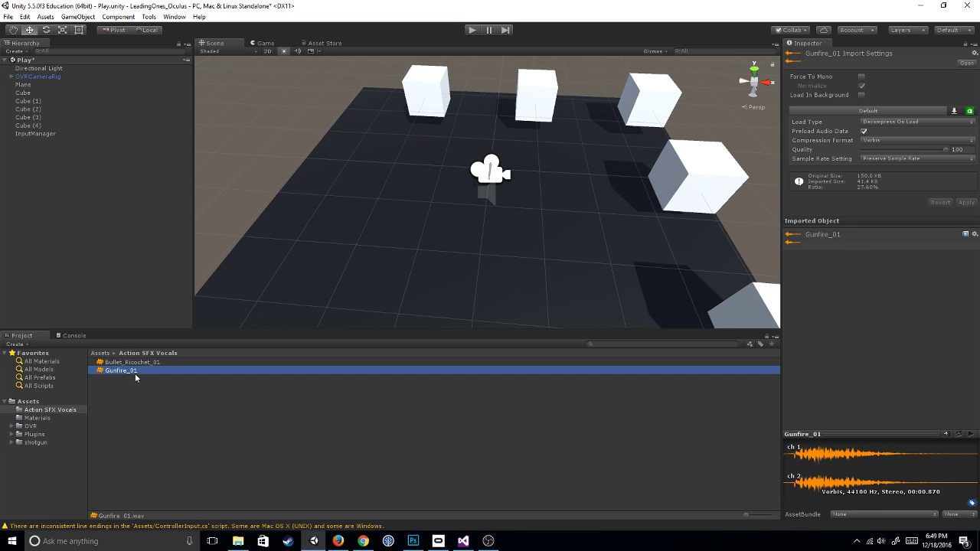
left_click(39, 134)
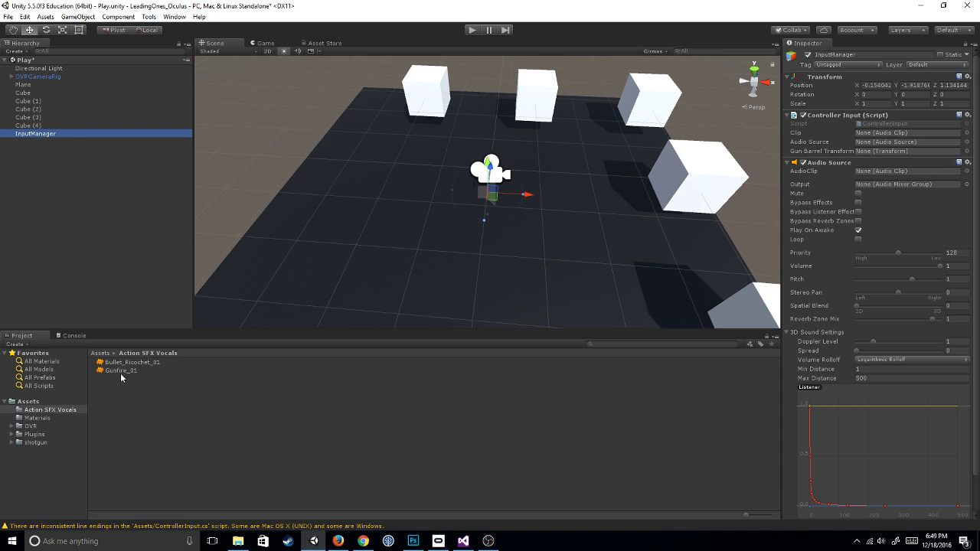
left_click_drag(120, 372, 901, 132)
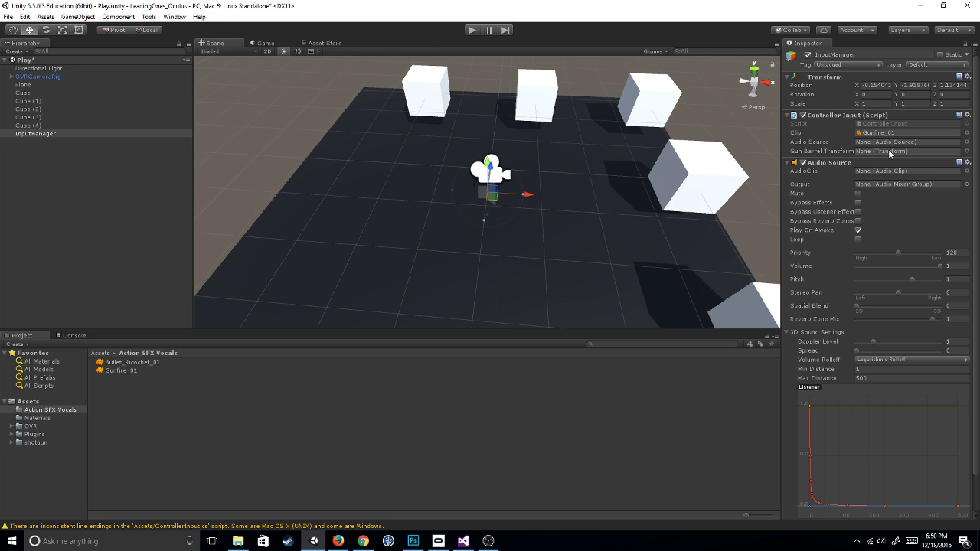
Switch to Visual Studio and examine the gunBarrelTransform position and forward arguments of the Physics.Raycast call in RaycastGun.
left_click(464, 541)
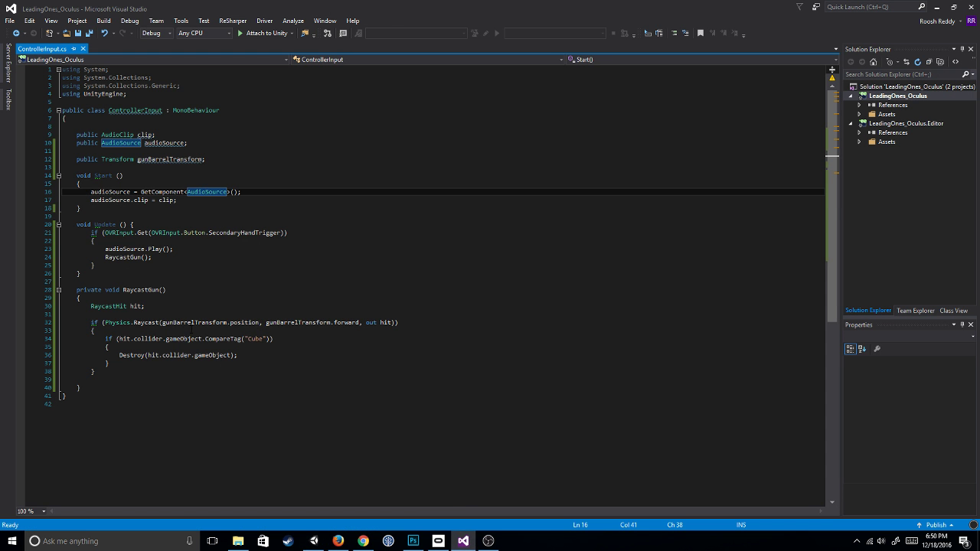
double_click(178, 322)
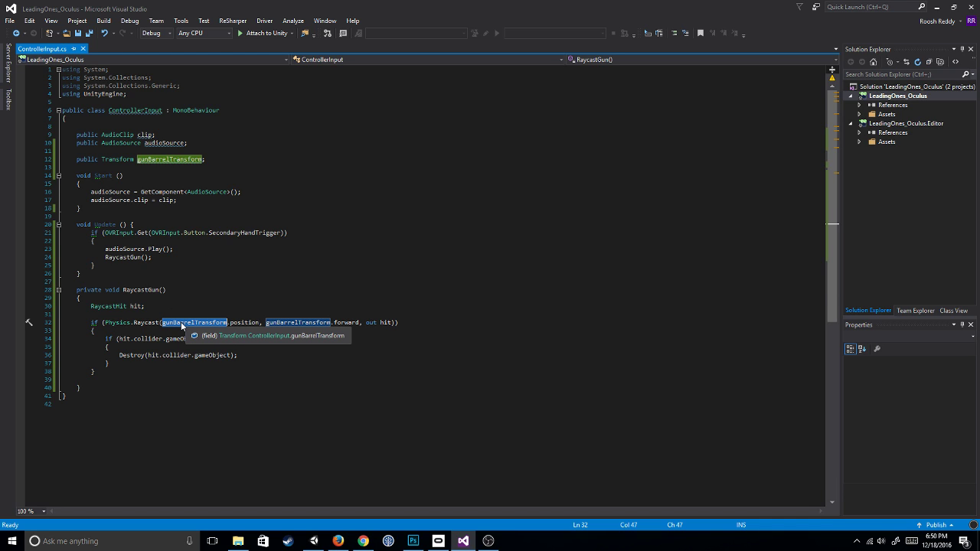
left_click(229, 331)
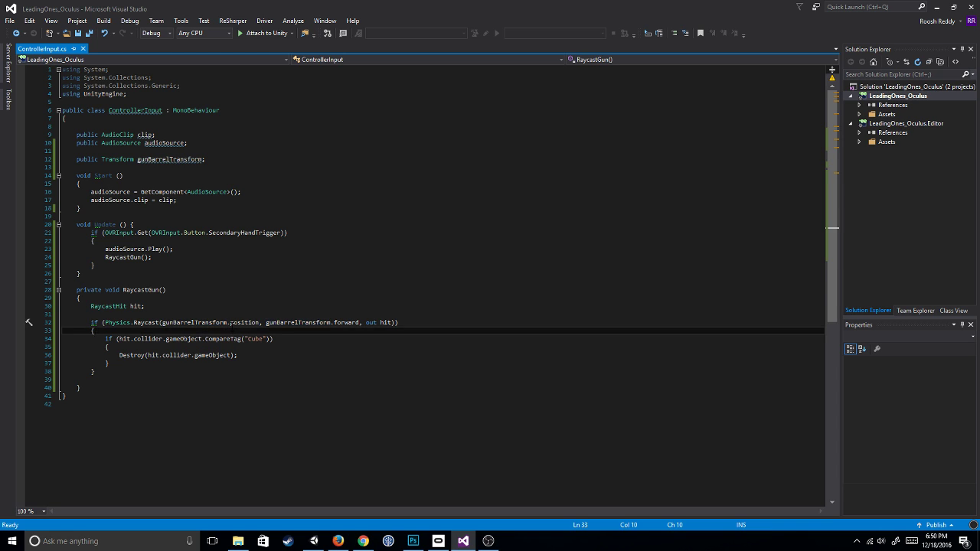
double_click(236, 324)
left_click_drag(237, 325, 191, 324)
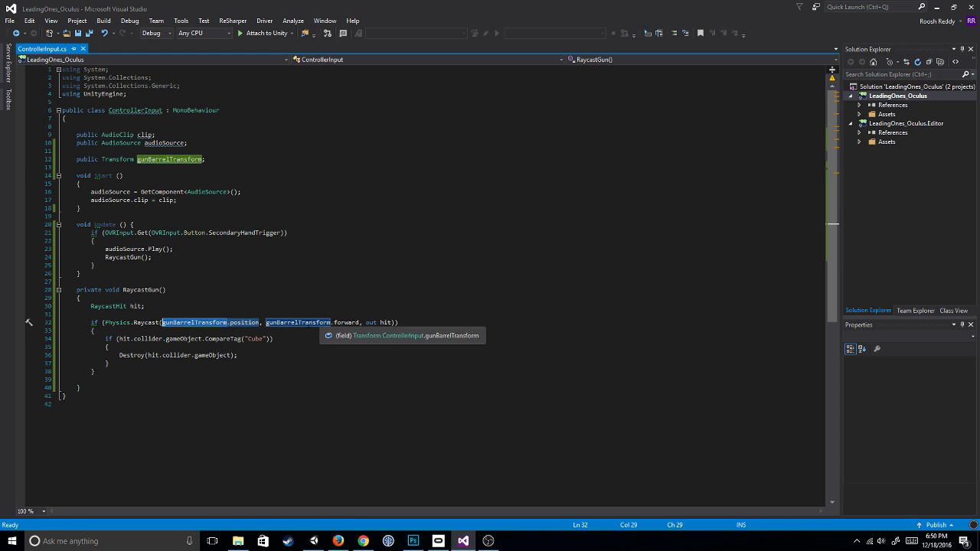
double_click(326, 325)
left_click_drag(326, 324, 339, 327)
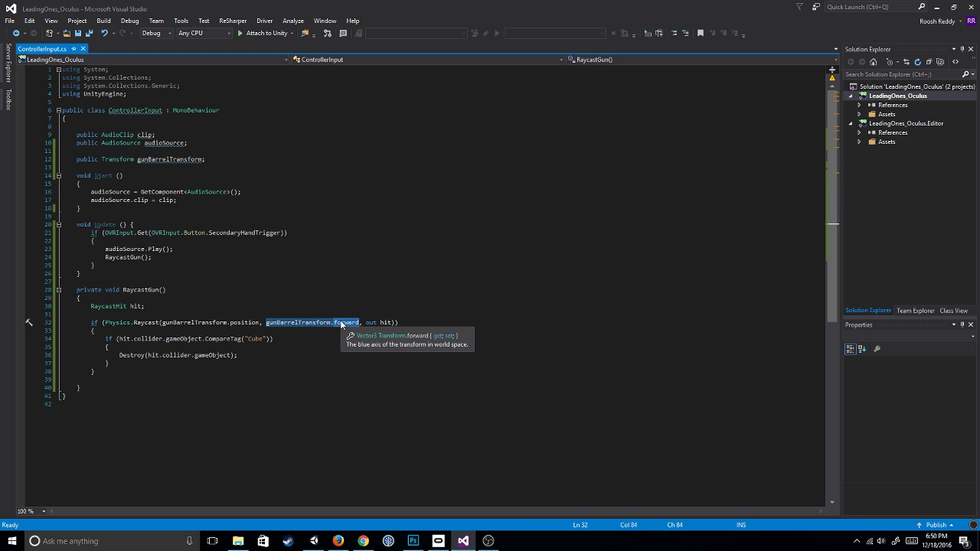
double_click(244, 325)
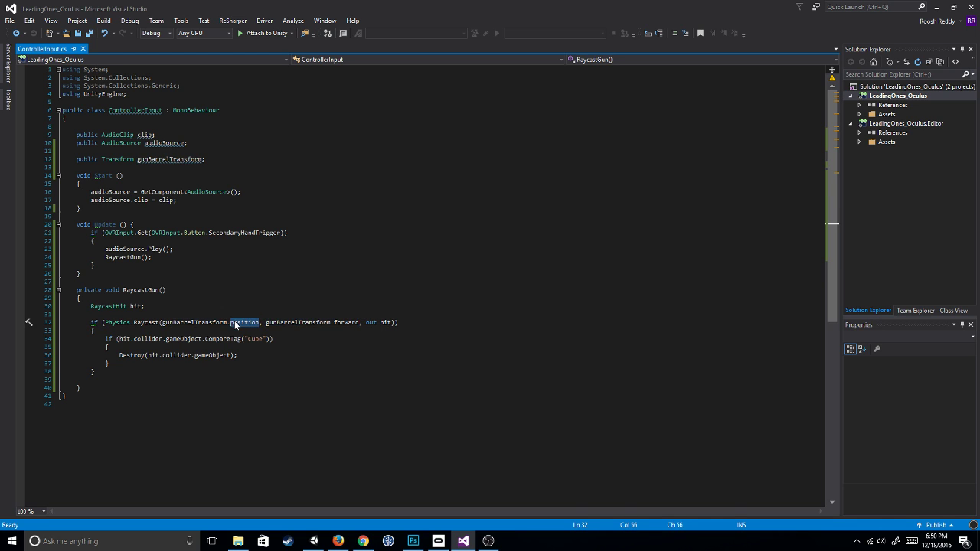
Switch to Unity and assign MARMO3 from under RightHandAnchor as the Gun Barrel Transform of InputManager's Controller Input script.
left_click_drag(244, 324, 196, 324)
left_click(313, 541)
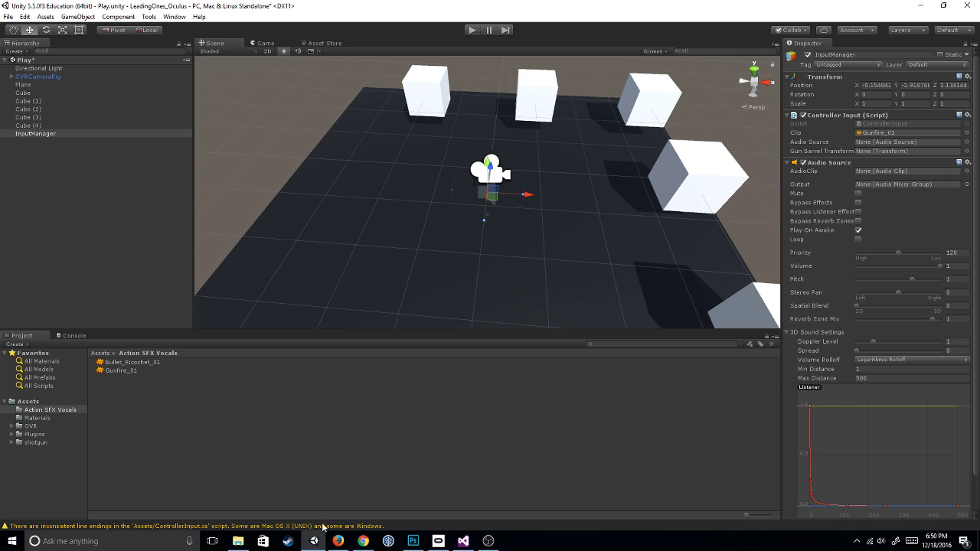
left_click(38, 77)
left_click(11, 76)
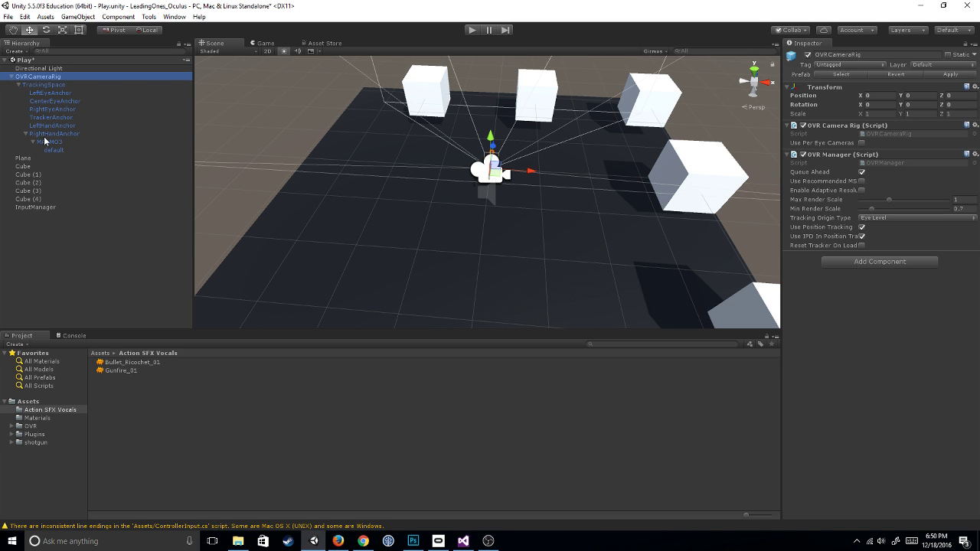
left_click(42, 142)
left_click(33, 142)
left_click(59, 200)
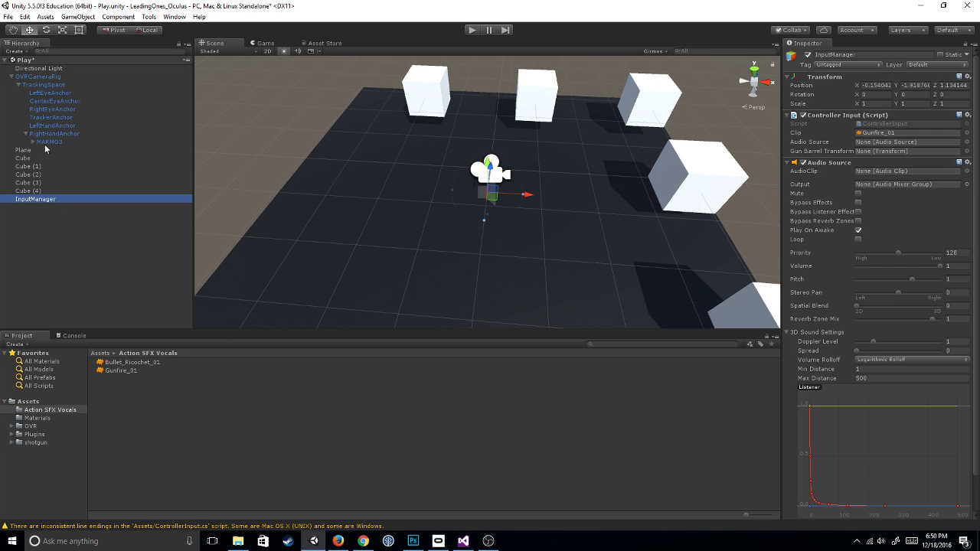
left_click_drag(47, 144, 883, 154)
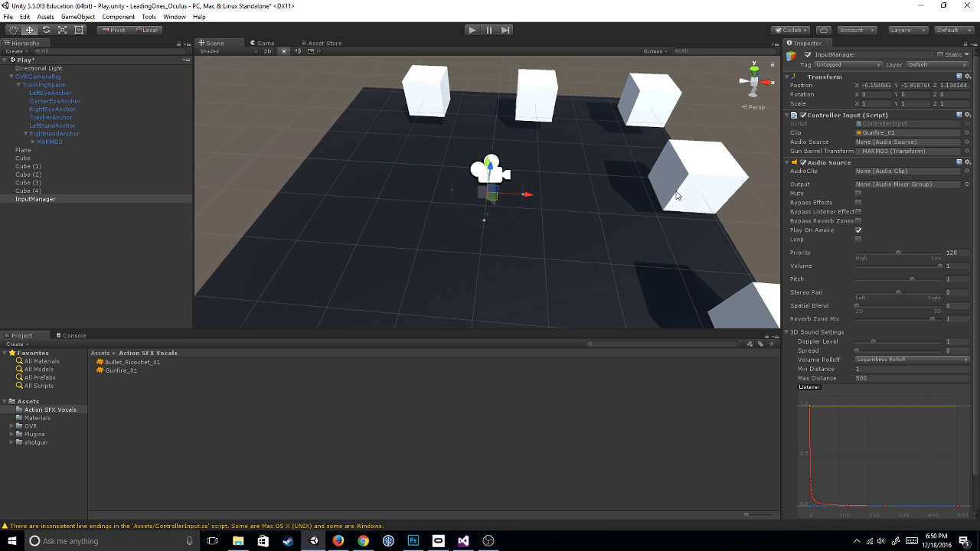
Check the shotgun's placement at RightHandAnchor relative to the cubes, and start the scene in Play mode.
double_click(49, 199)
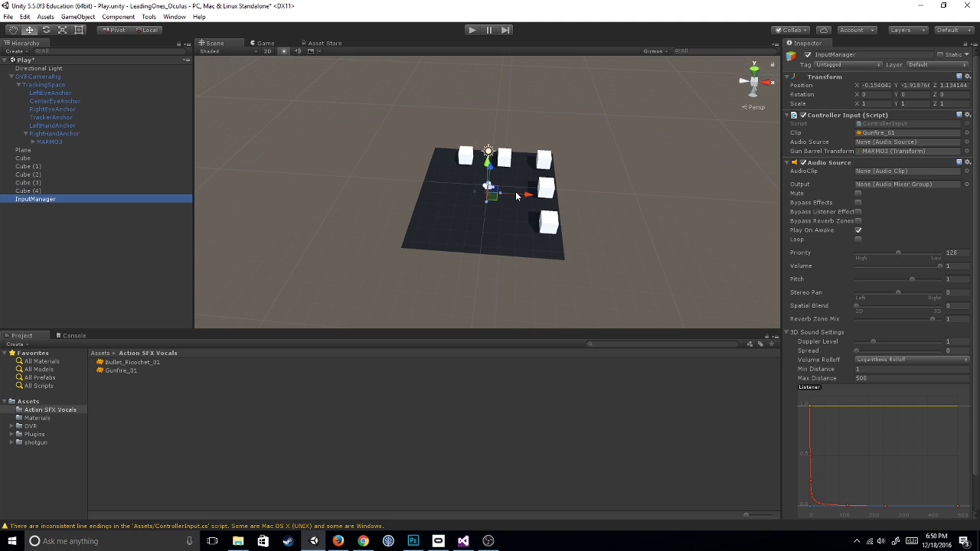
double_click(61, 134)
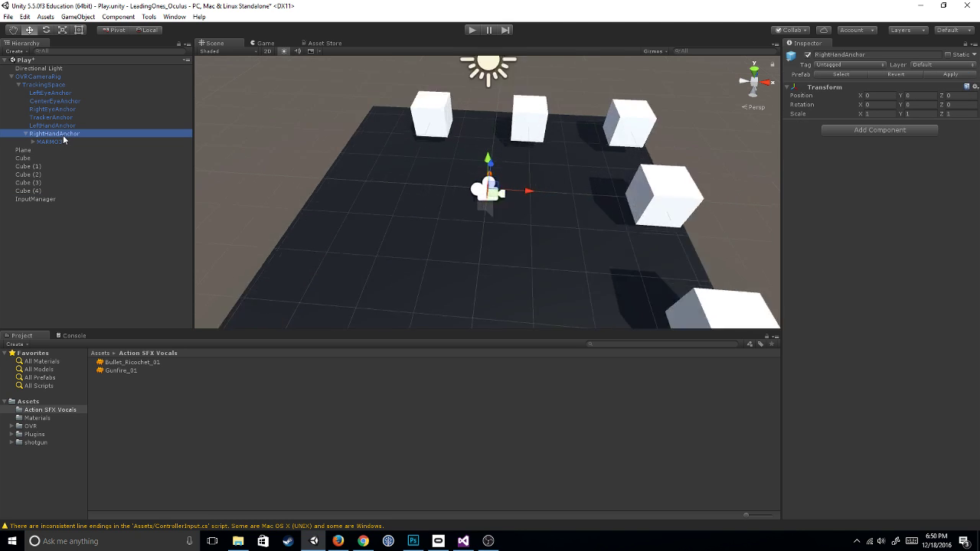
right_click_drag(585, 235, 514, 231)
scroll(515, 231, "down", 5)
middle_click_drag(527, 227, 451, 229)
scroll(453, 228, "down", 3)
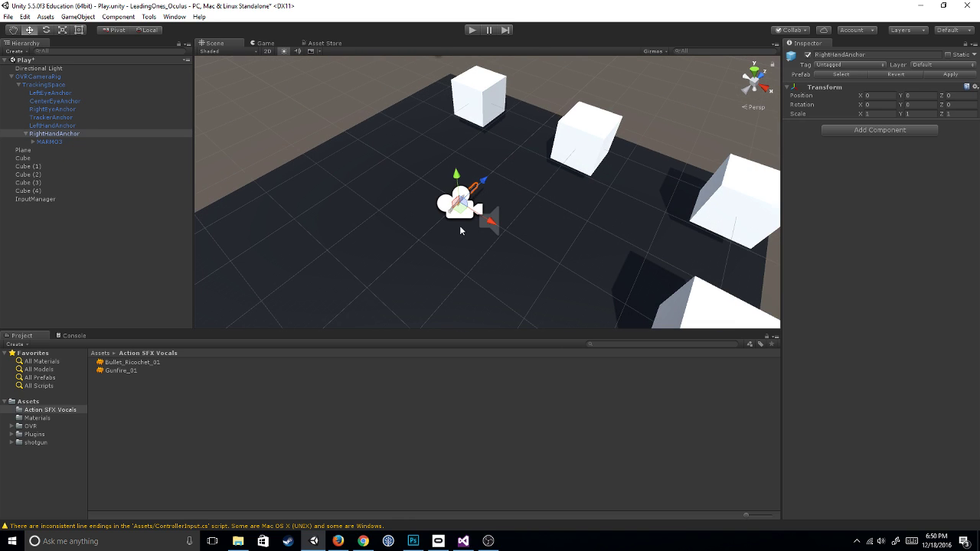
scroll(478, 202, "down", 2)
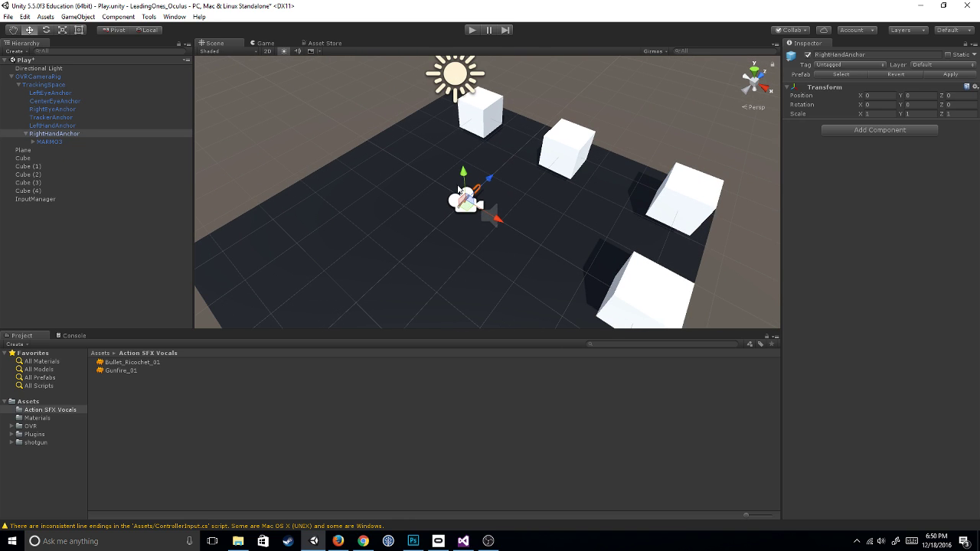
left_click(472, 32)
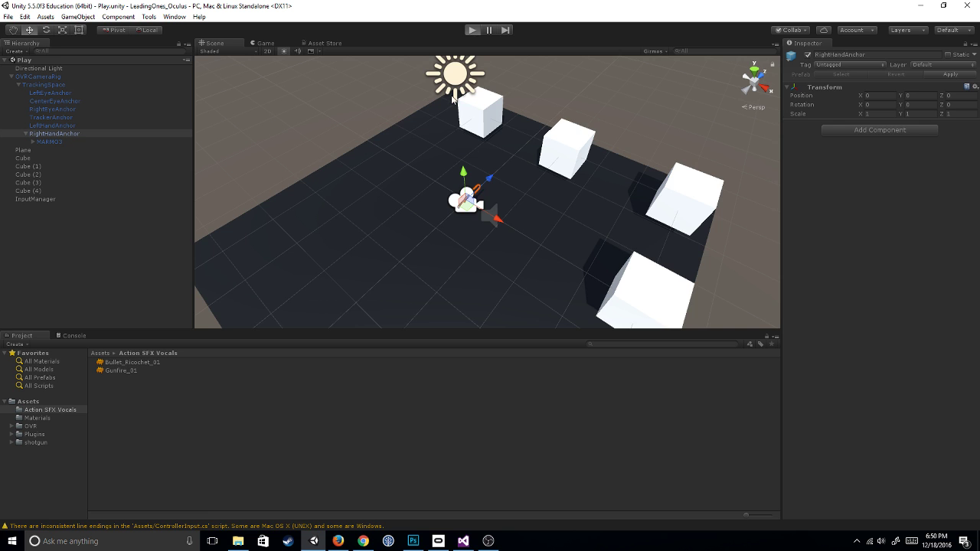